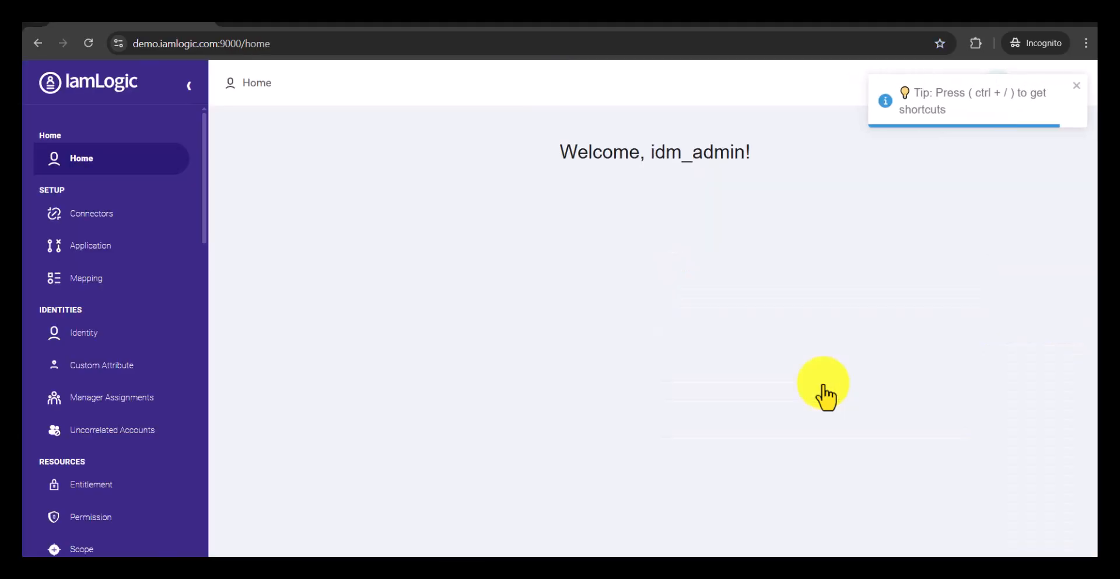
# Step: Run the CyberArk Account Aggregation task and open its execution statistics
pyautogui.moveTo(212, 155); pyautogui.dragTo(205, 300)
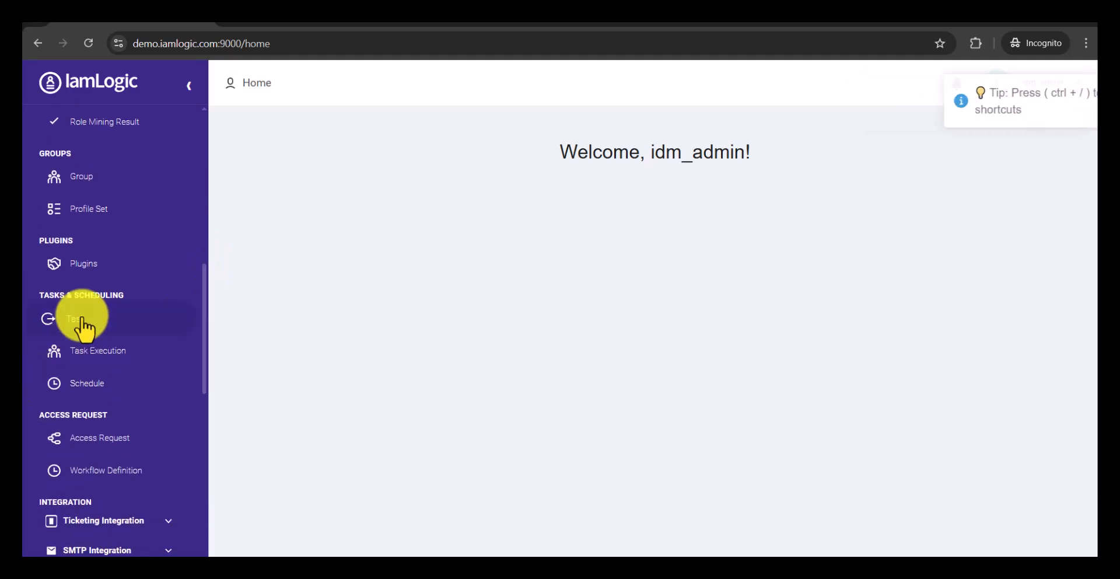
pyautogui.click(82, 320)
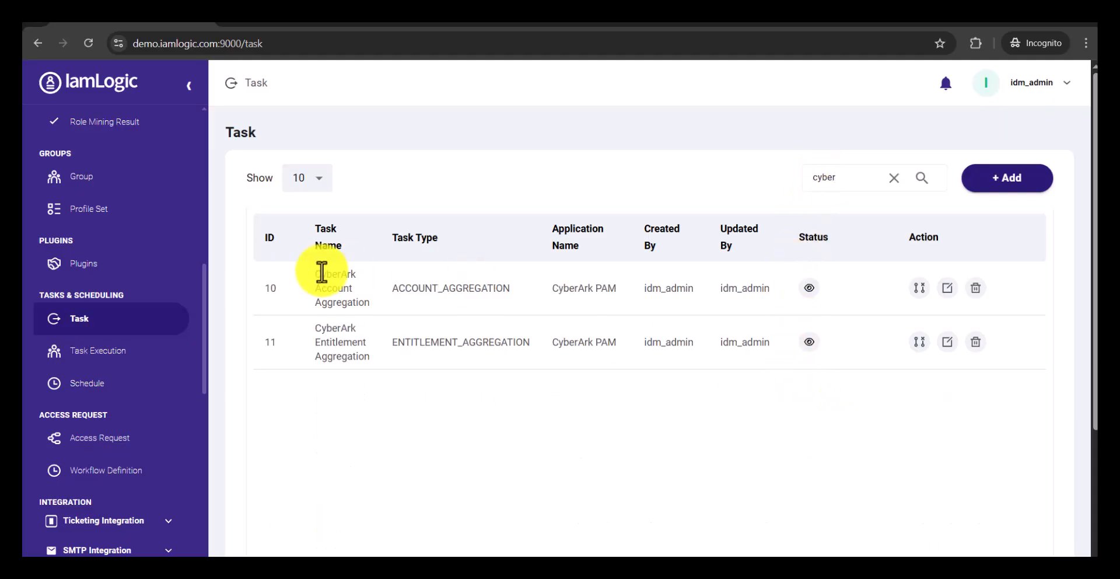
pyautogui.click(919, 289)
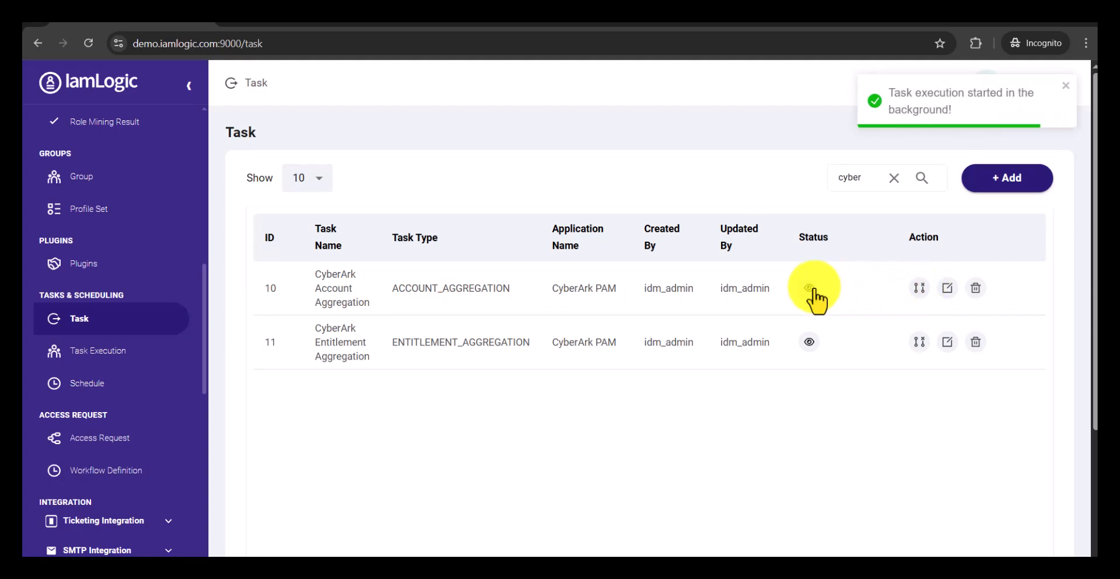
pyautogui.click(810, 289)
pyautogui.click(561, 413)
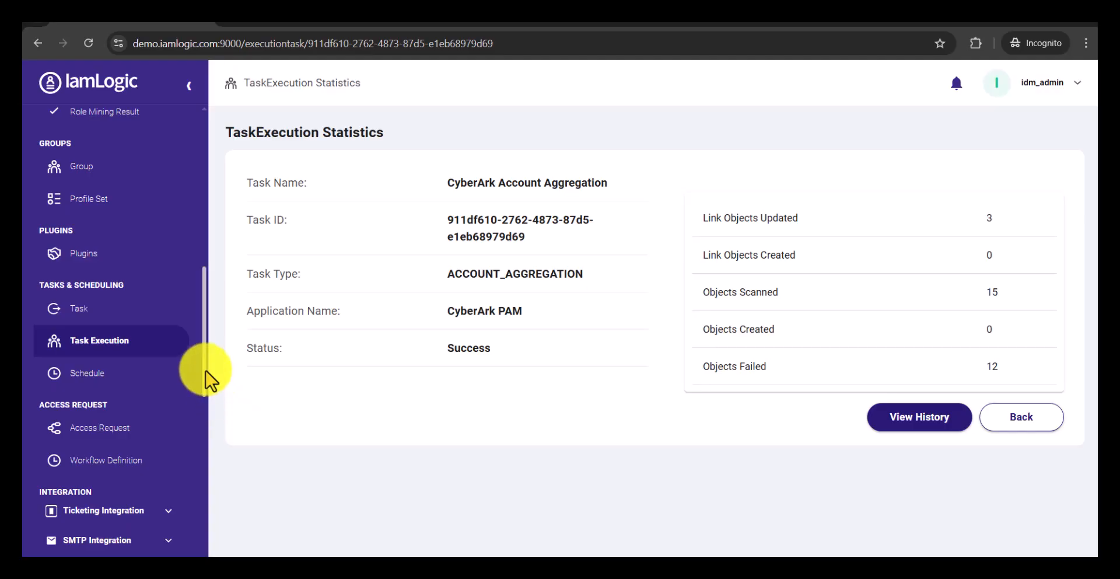
# Step: Open the second identity in the identity list and review its application accounts, entitlements and manager
pyautogui.moveTo(206, 371); pyautogui.dragTo(210, 215)
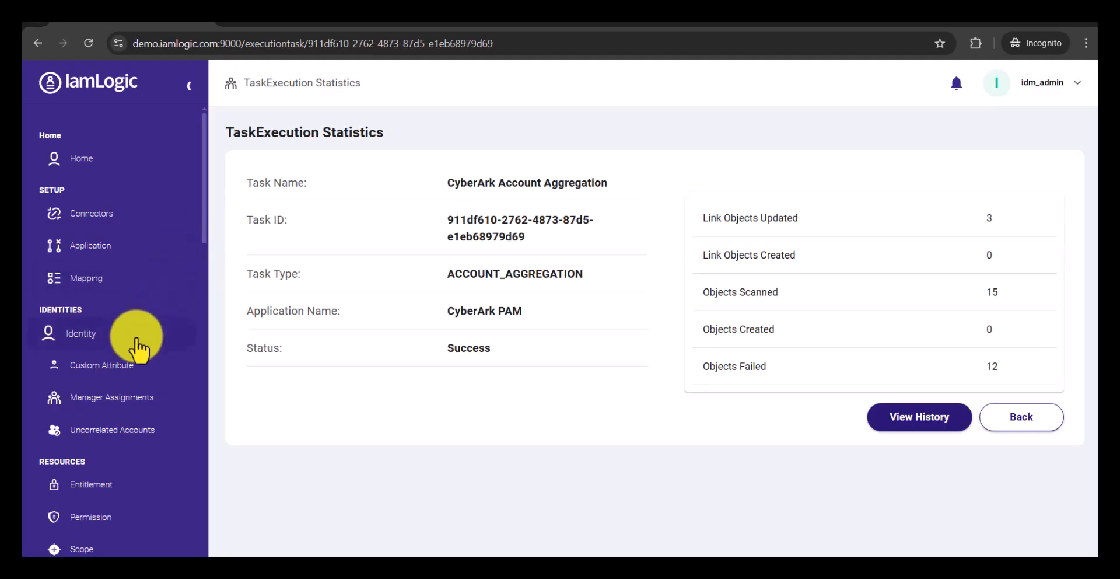
pyautogui.click(84, 338)
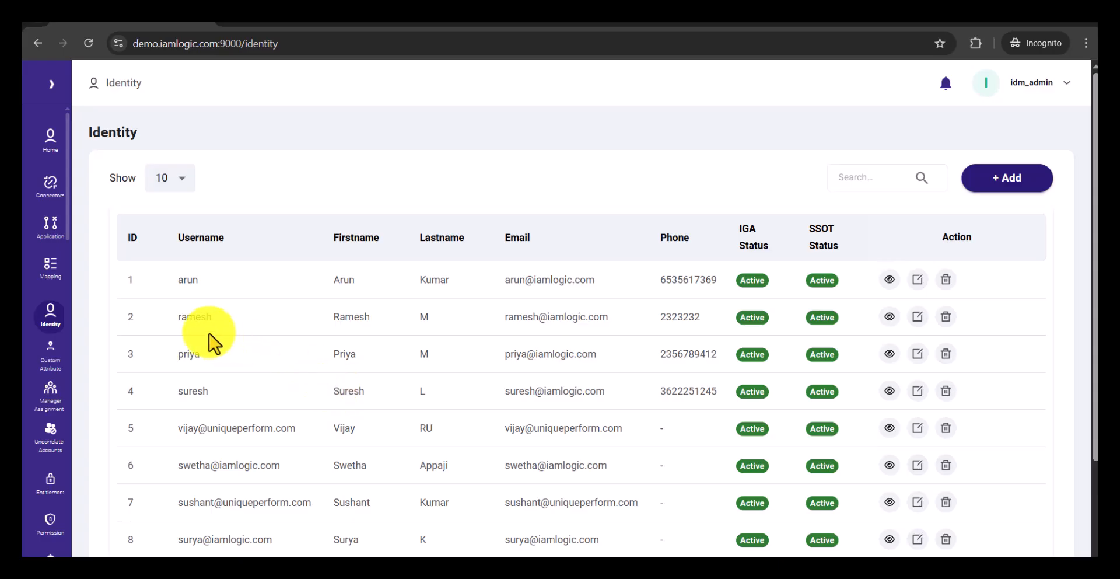
pyautogui.click(889, 317)
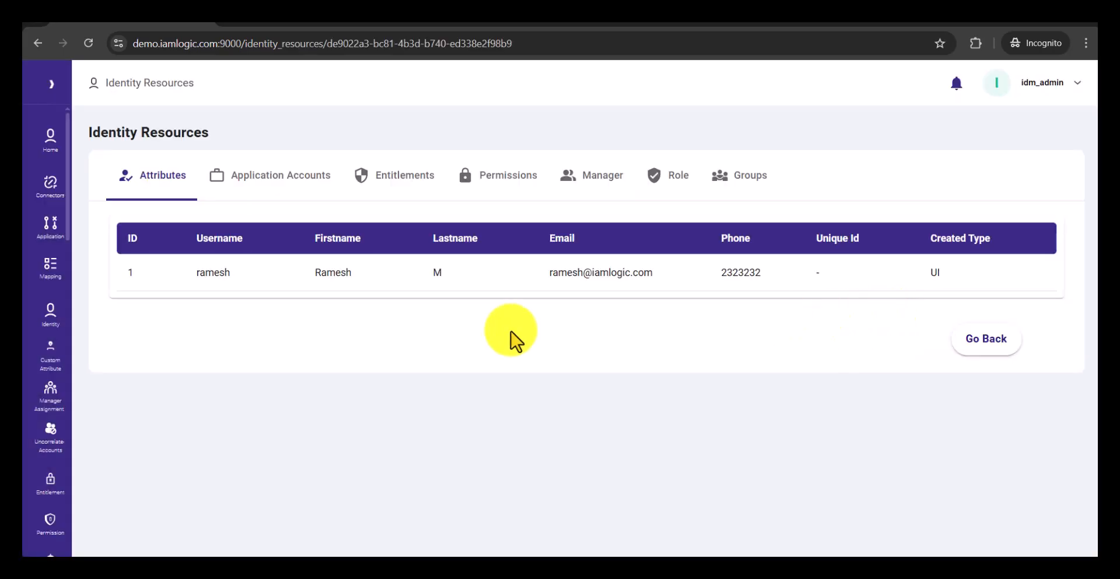
pyautogui.click(282, 182)
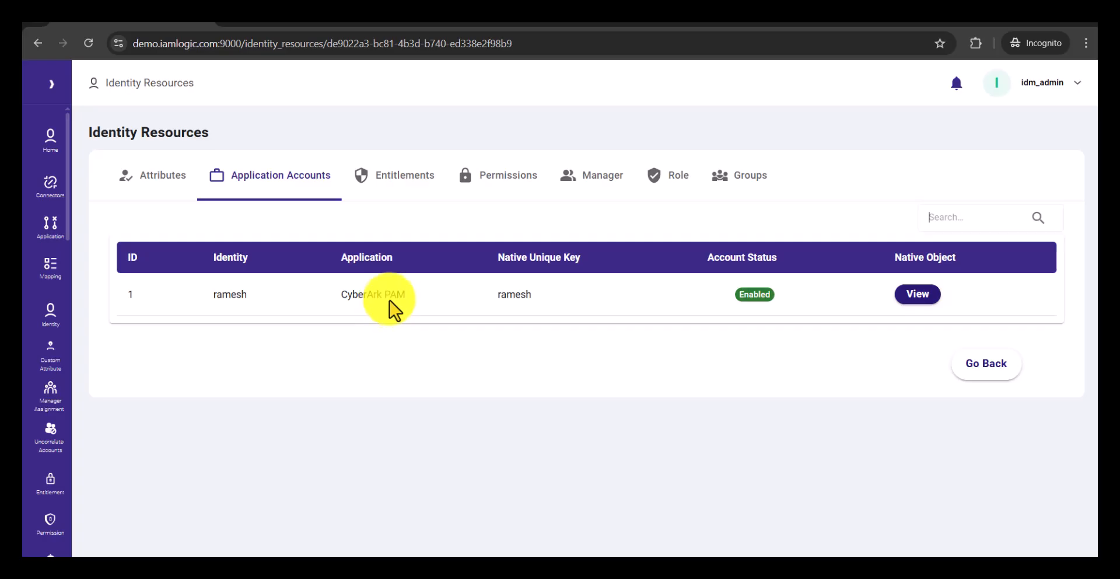
pyautogui.click(423, 186)
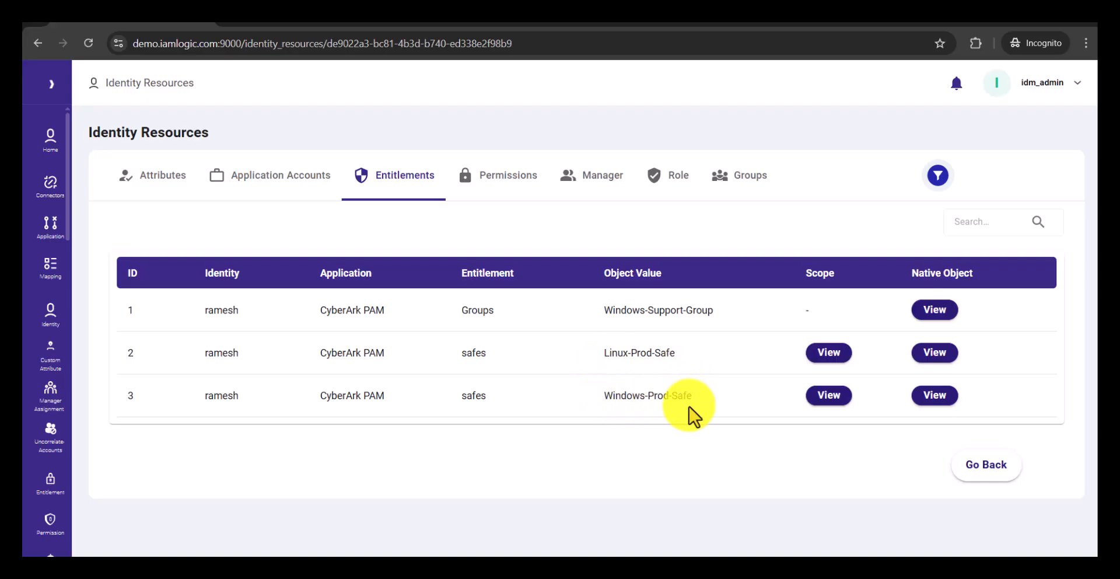
pyautogui.click(606, 181)
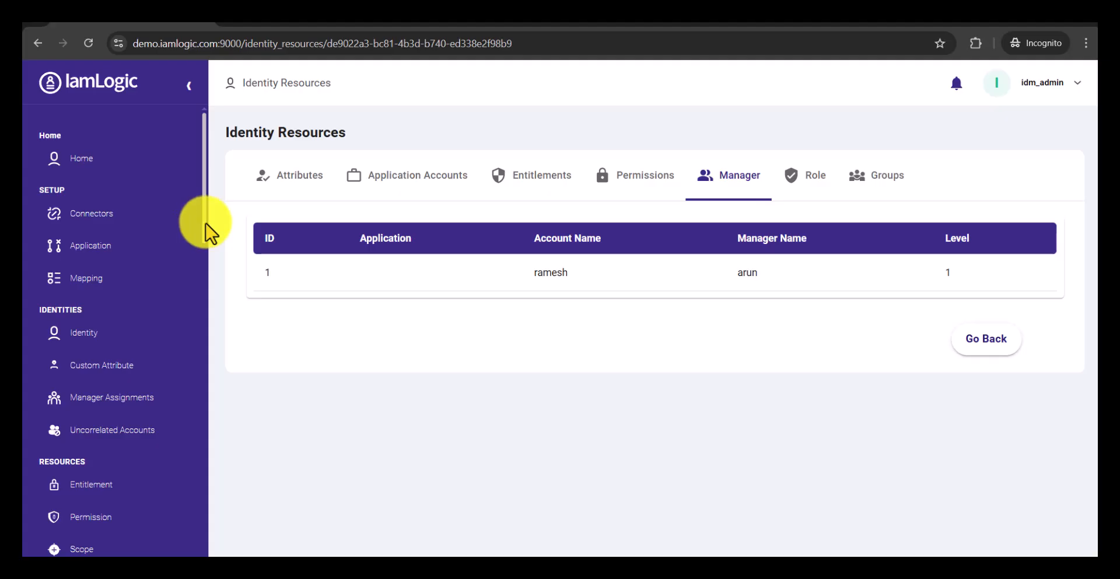
# Step: Open the IT Operations Group from the group list and inspect its configuration
pyautogui.moveTo(206, 224); pyautogui.dragTo(200, 371)
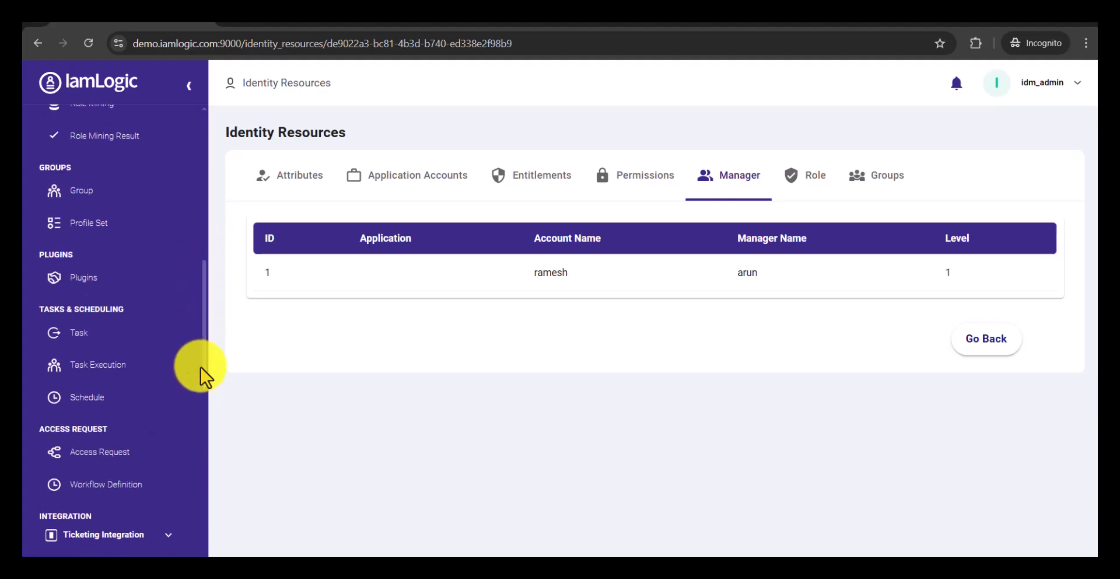
pyautogui.click(125, 195)
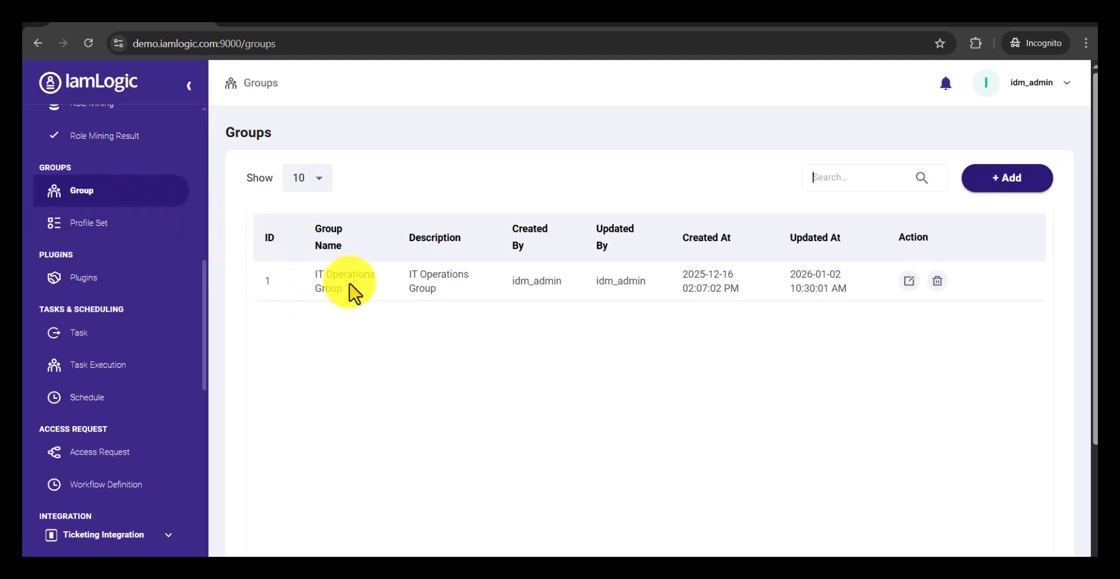
pyautogui.click(908, 281)
pyautogui.click(532, 186)
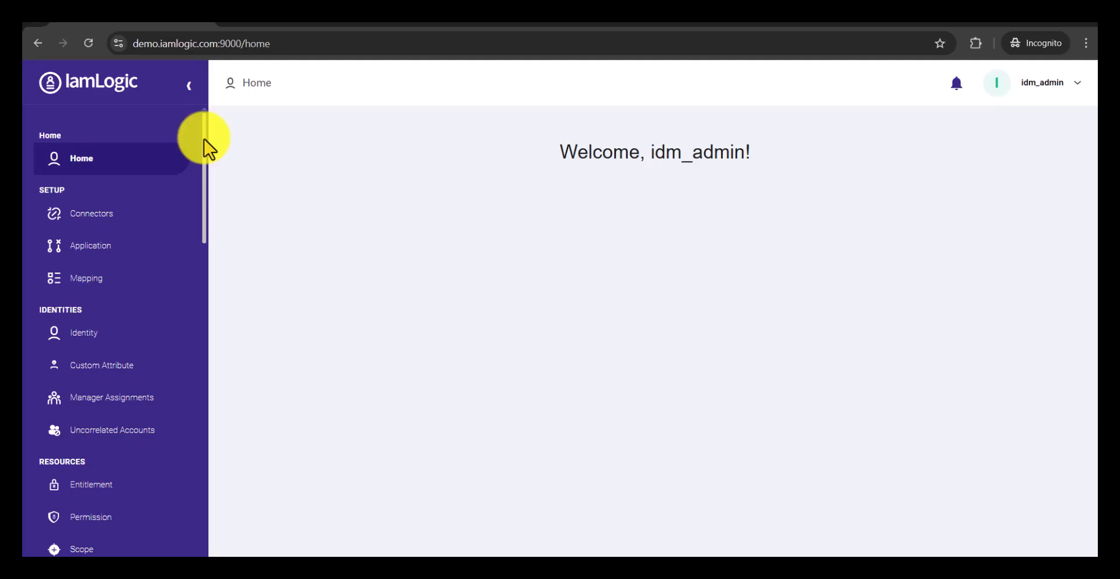
# Step: Start adding a new certification and name it CyberArk Certification
pyautogui.moveTo(204, 150); pyautogui.dragTo(210, 409)
pyautogui.click(131, 319)
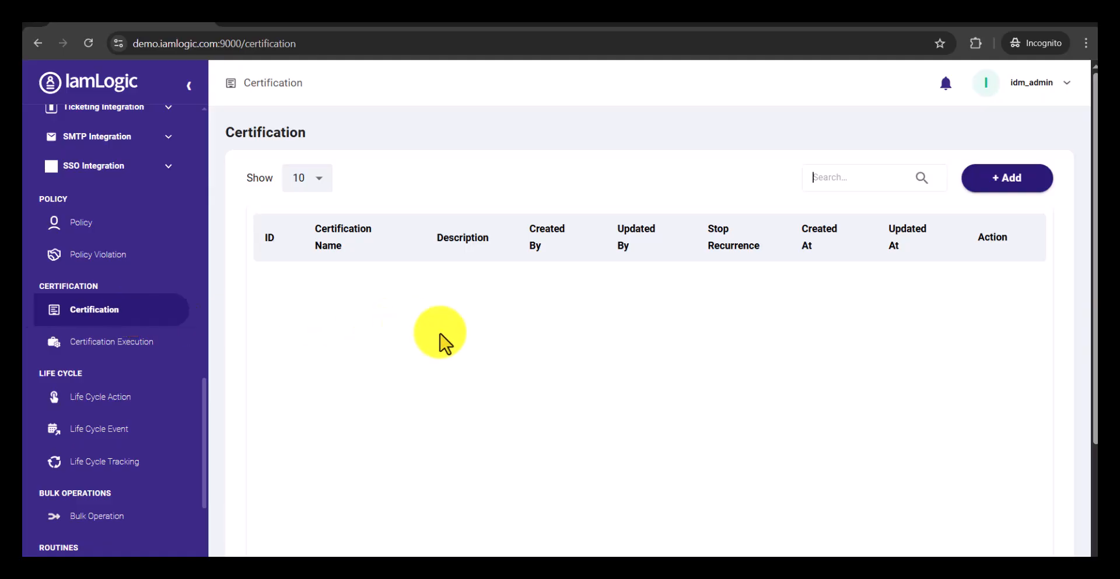
pyautogui.click(999, 181)
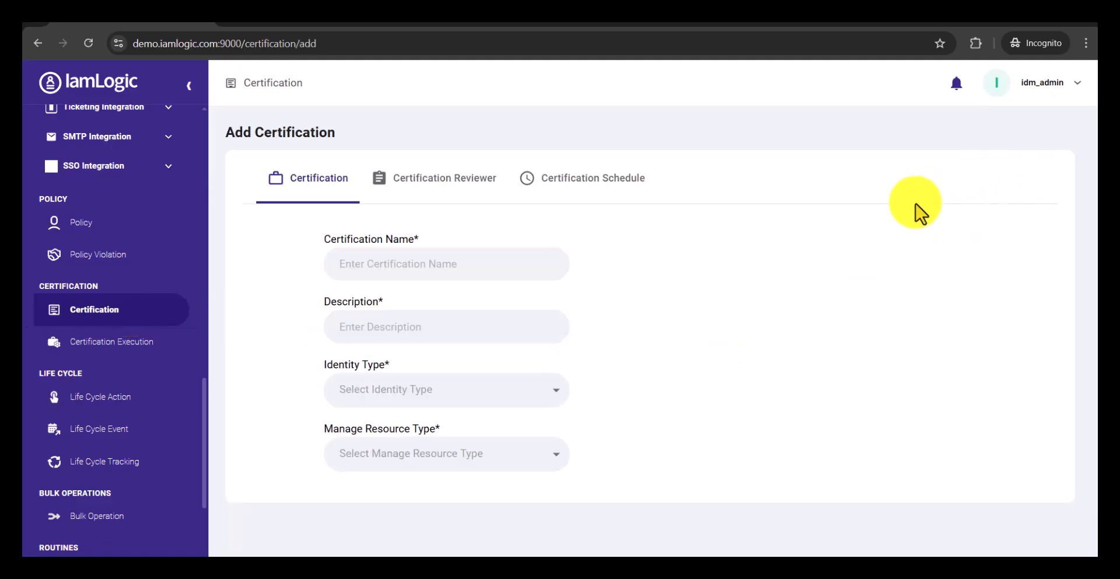
pyautogui.click(525, 266)
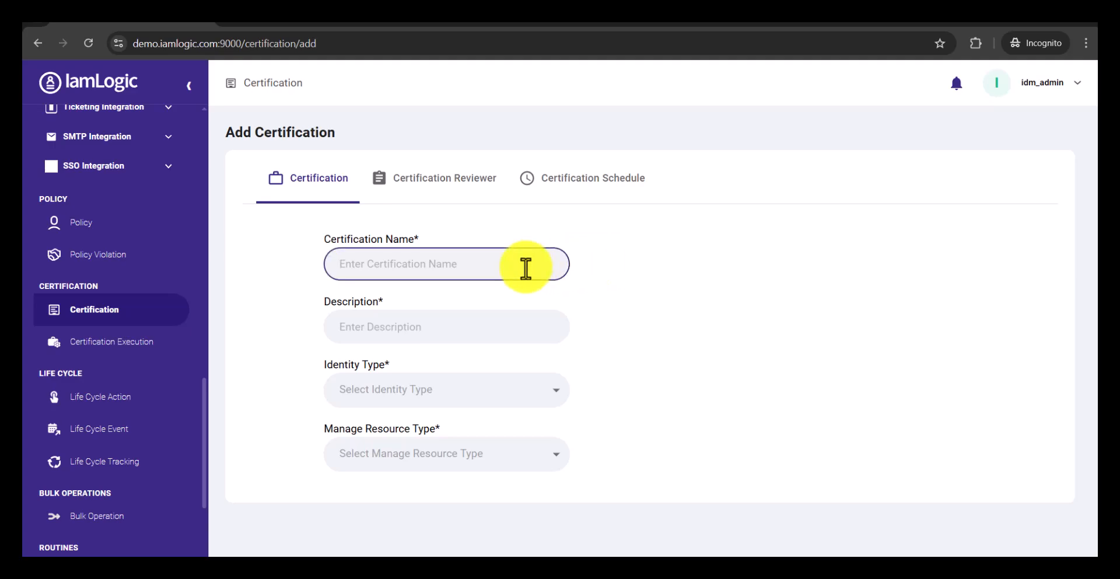
pyautogui.write('Cy')
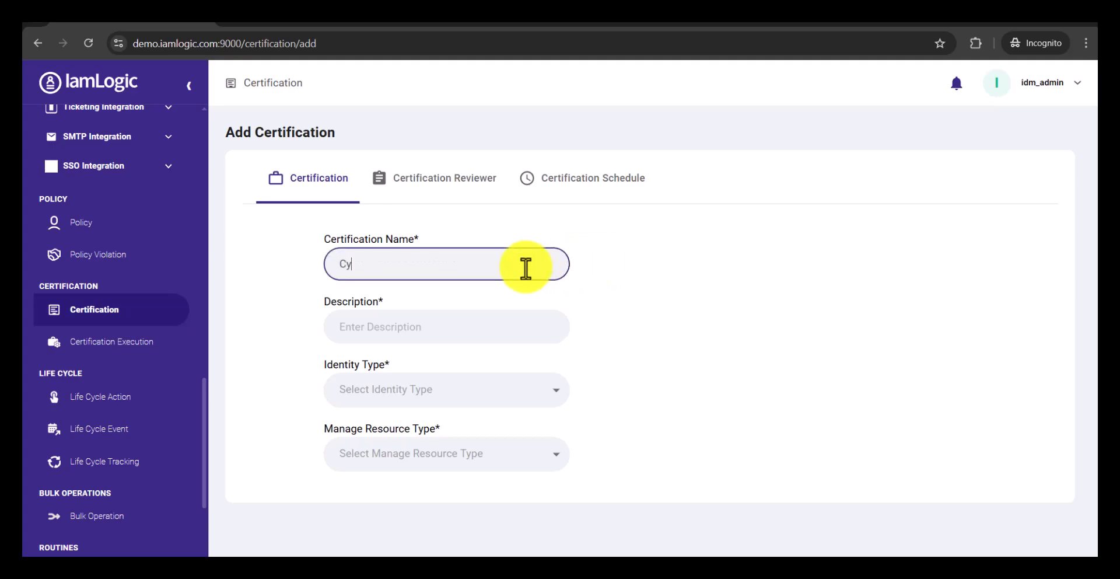
pyautogui.write('Certification')
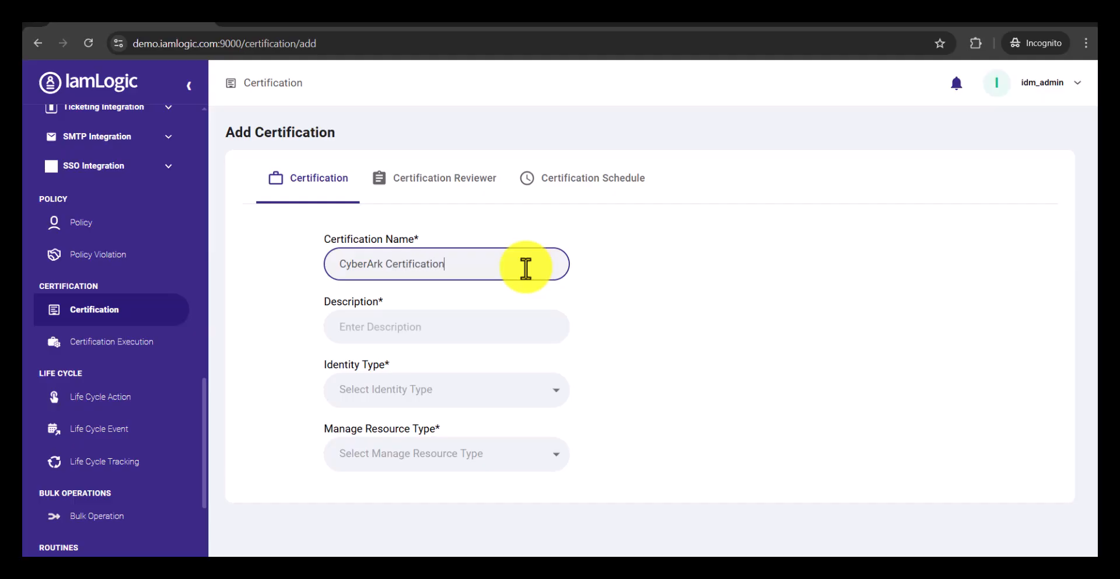
# Step: Copy the certification name into the description so it reads CyberArk Certification
pyautogui.hotkey('ctrl', 'shift', 'Left')
pyautogui.hotkey('ctrl', 'shift', 'Left')
pyautogui.hotkey('ctrl', 'c')
pyautogui.press('Tab')
pyautogui.hotkey('ctrl', 'v')
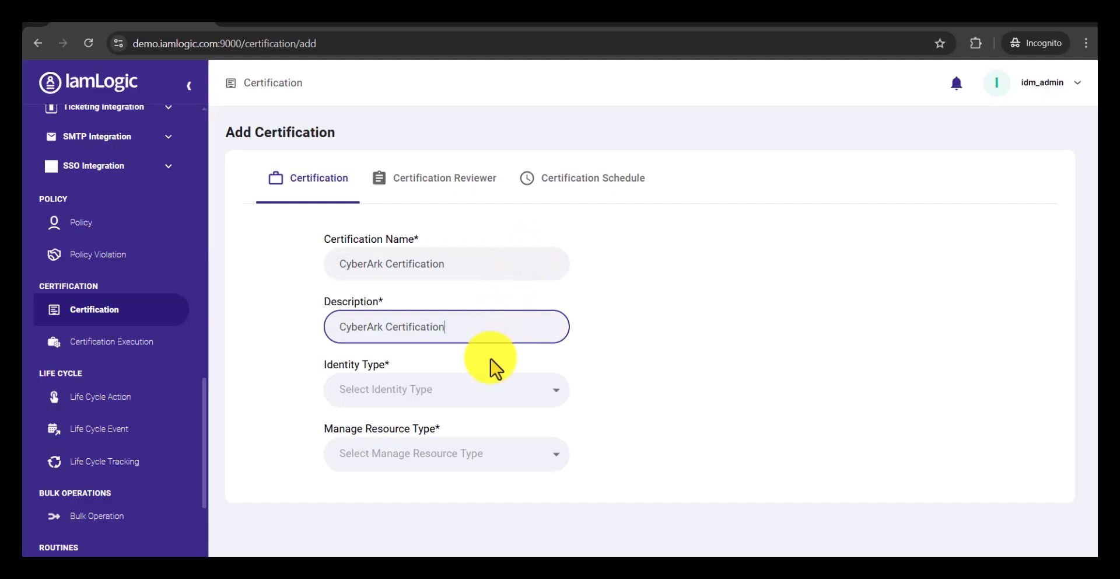
# Step: Limit the certification's identities to the IT Operations Group and set the managed resource type to All ENTITLEMENTS
pyautogui.click(492, 399)
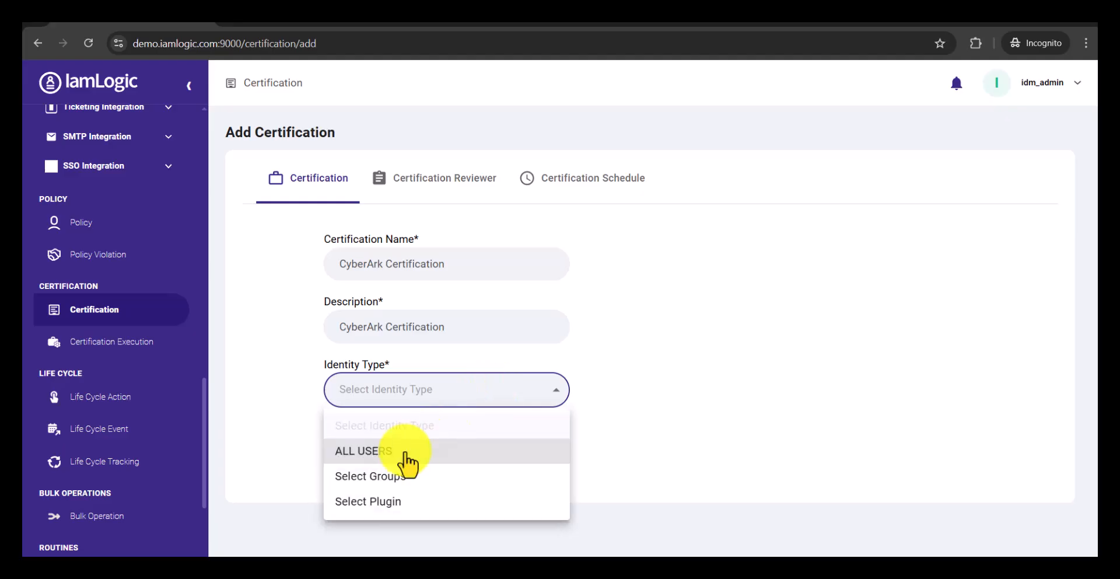
pyautogui.click(389, 485)
pyautogui.click(648, 390)
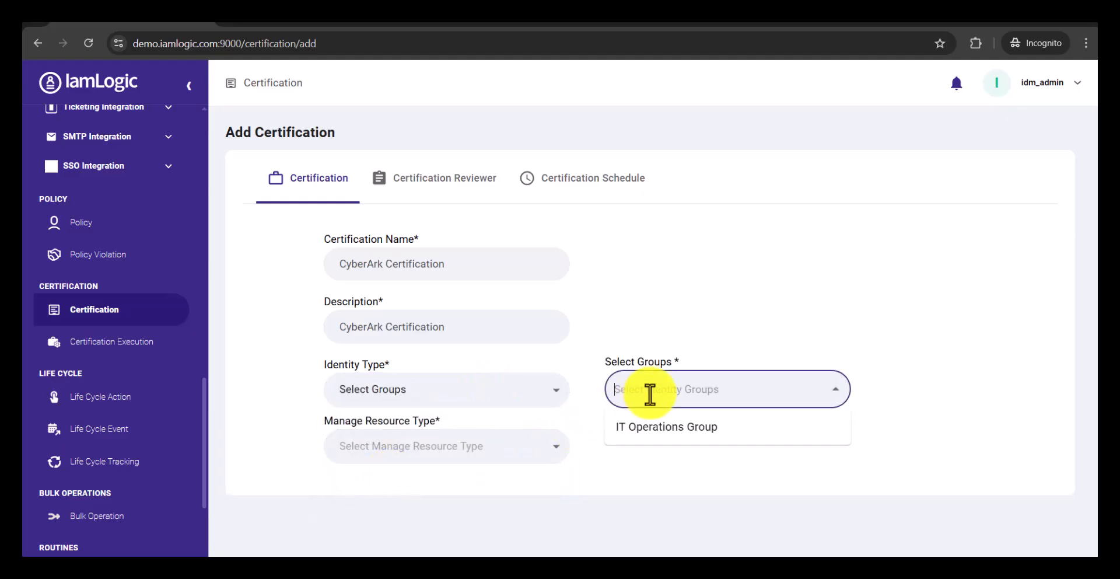
pyautogui.click(649, 429)
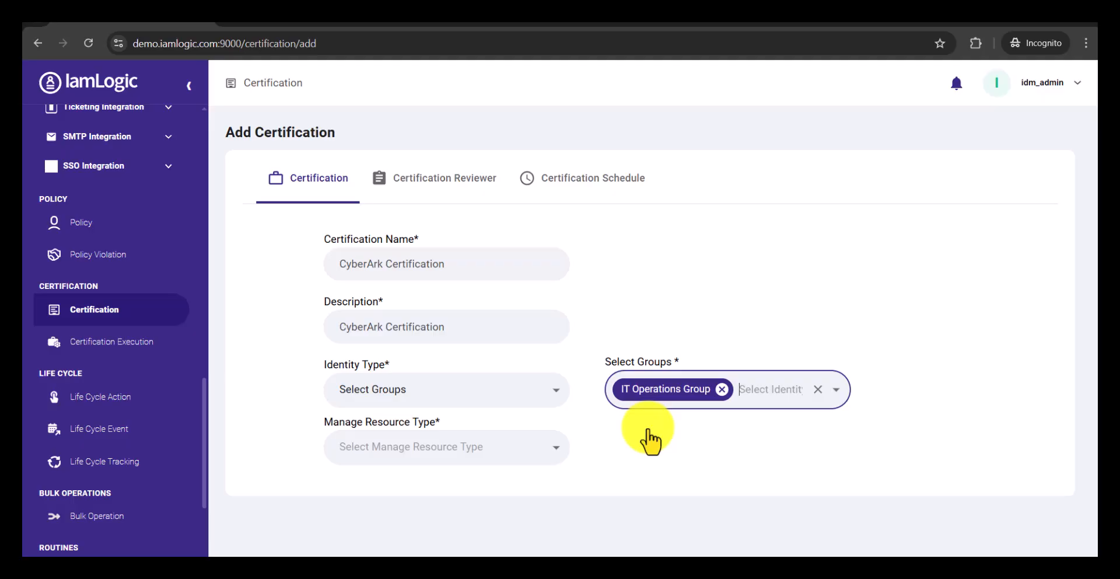
pyautogui.click(545, 446)
pyautogui.click(423, 500)
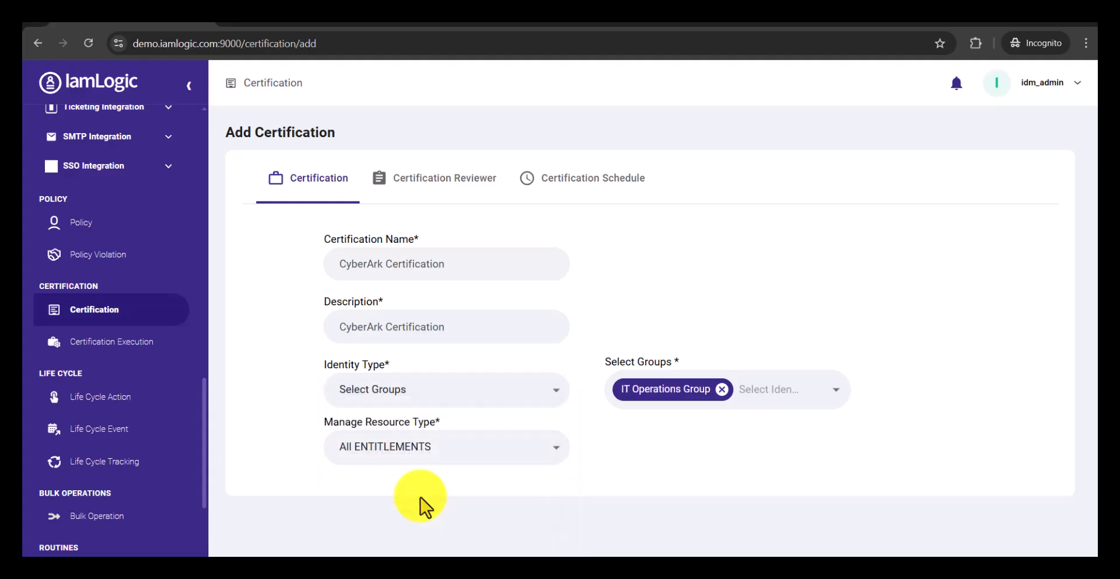
# Step: Set the certification's reviewer type to Immediate Manager and the default manager type to Any Identity
pyautogui.click(453, 190)
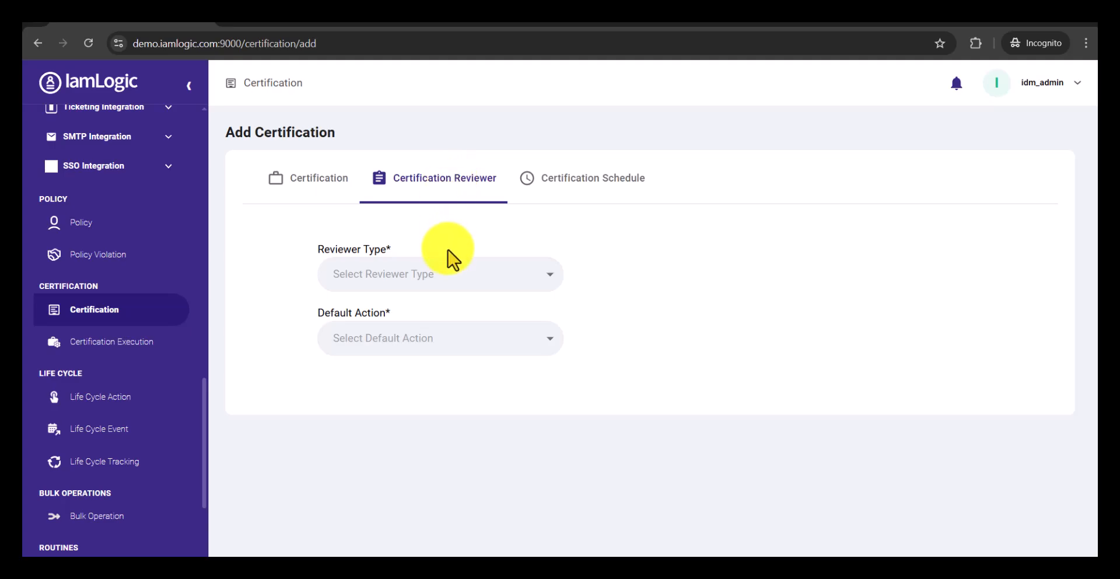
pyautogui.click(446, 276)
pyautogui.click(418, 362)
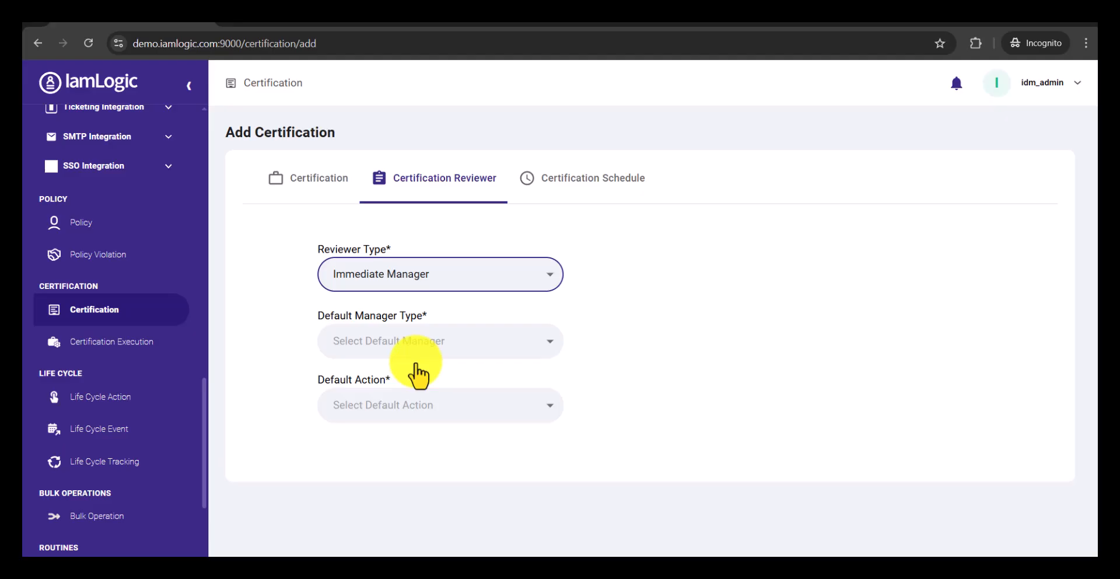
pyautogui.click(423, 349)
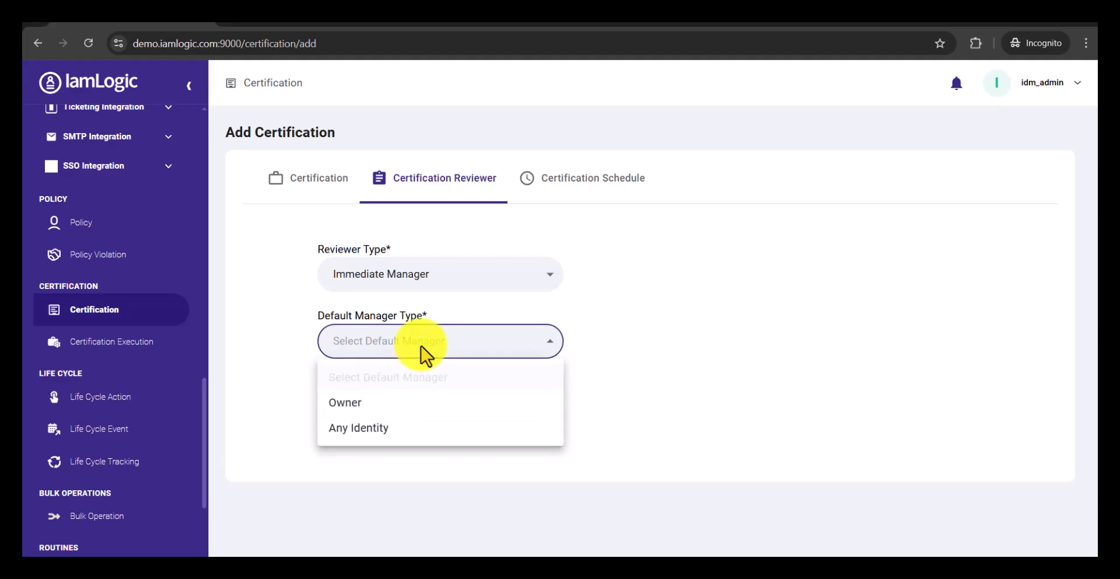
pyautogui.click(392, 429)
# Step: Choose the fallback manager's identity for the reviewer settings and set the default action to APPROVED
pyautogui.click(612, 344)
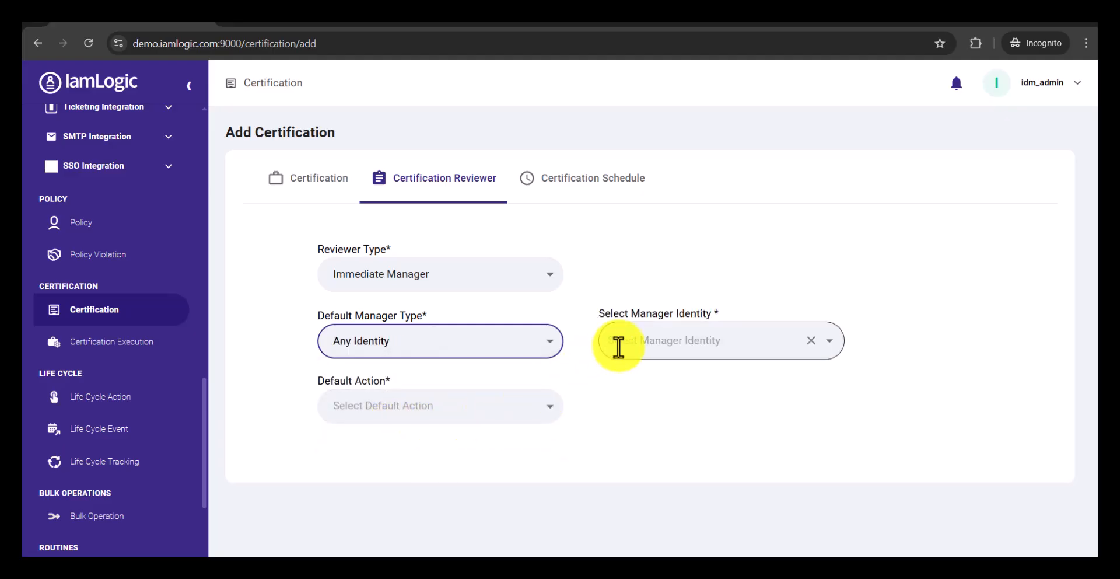
pyautogui.write('gop')
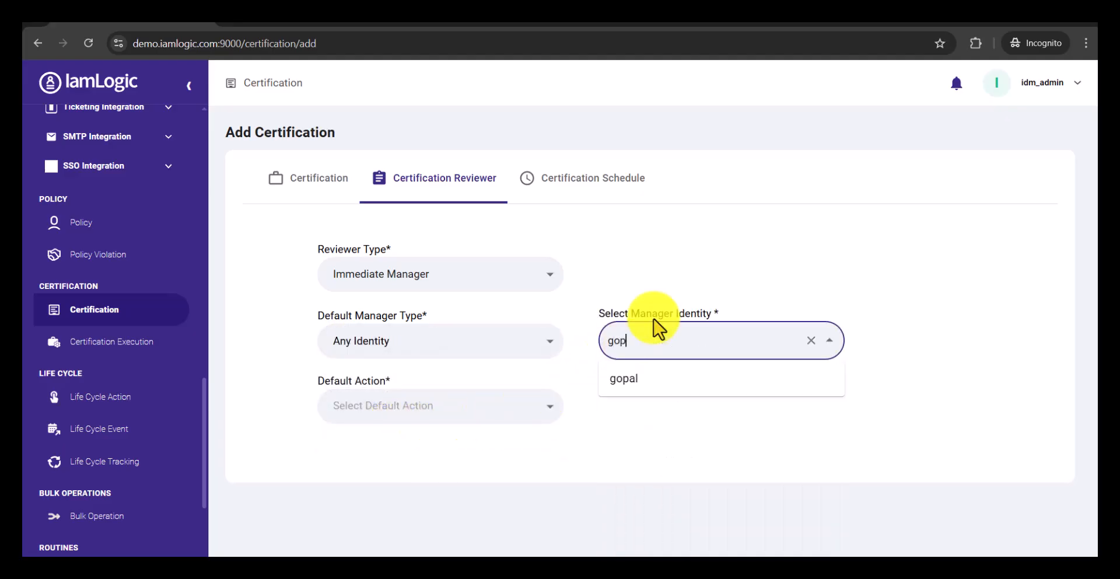
pyautogui.click(649, 390)
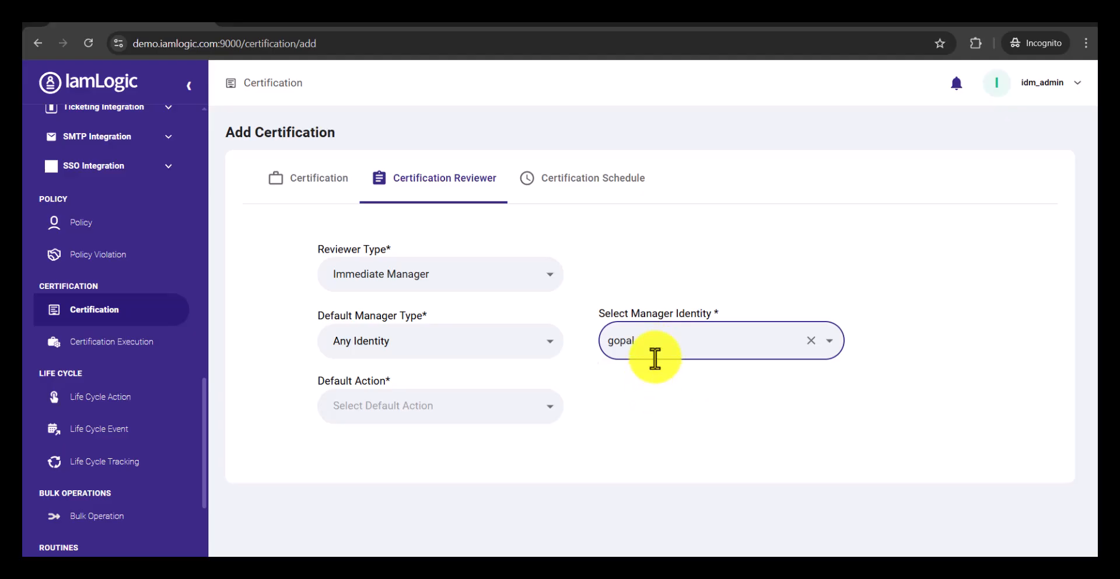
pyautogui.click(655, 382)
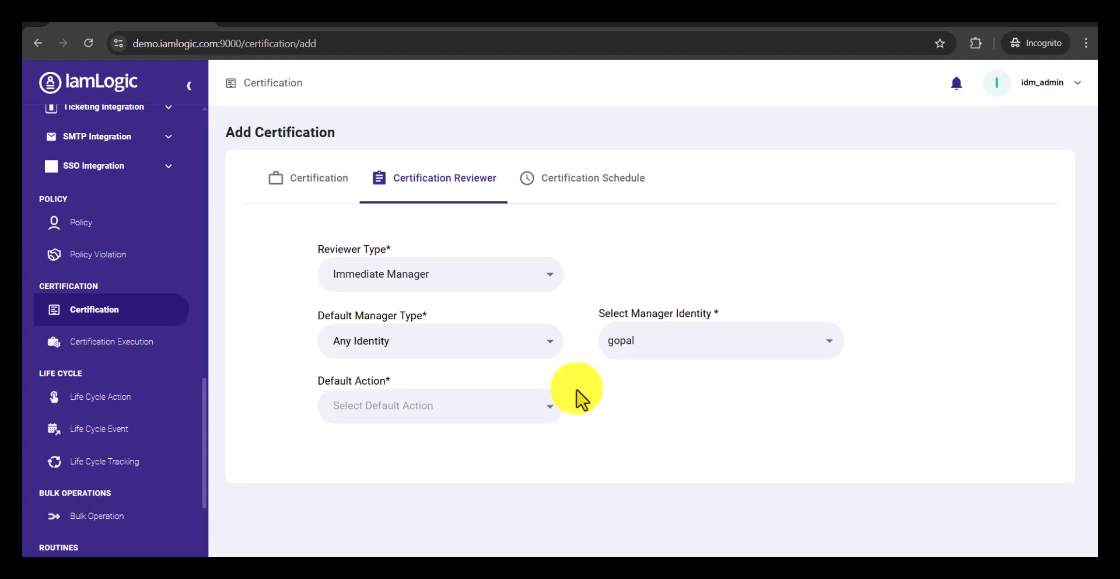
pyautogui.click(612, 345)
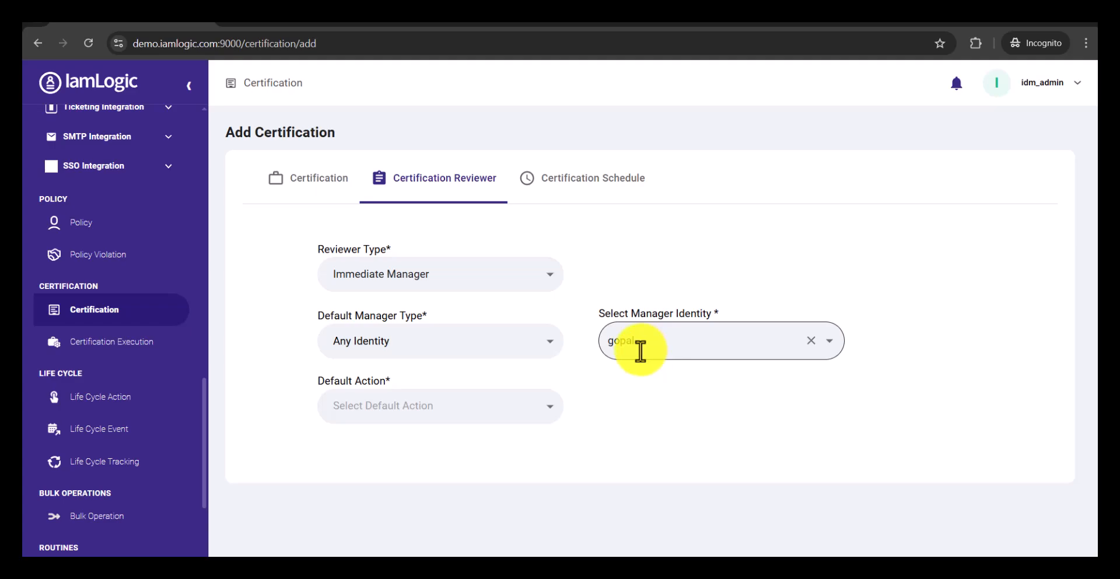
pyautogui.click(551, 411)
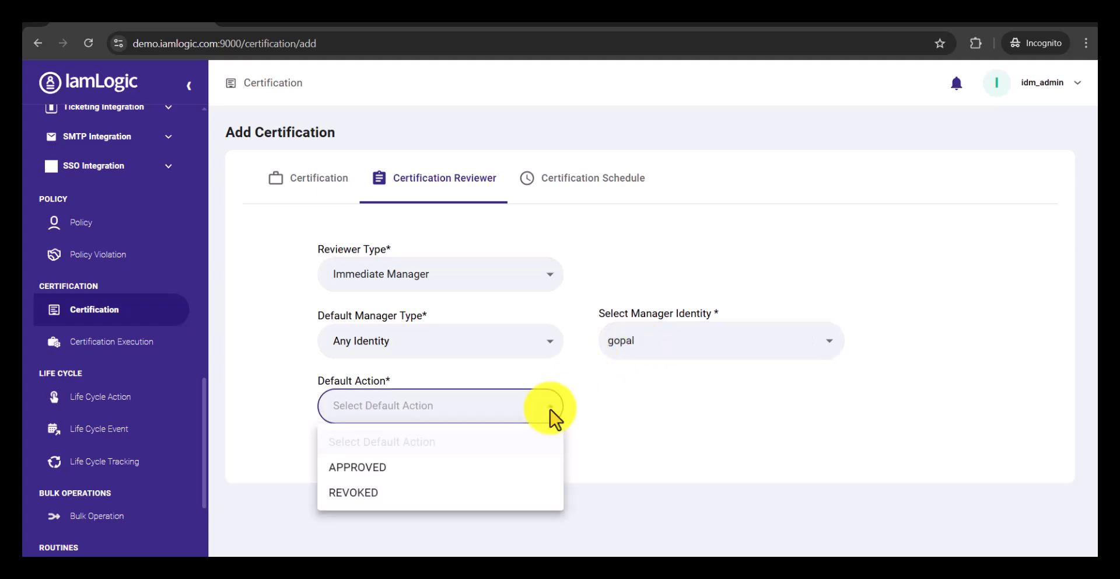
pyautogui.click(387, 469)
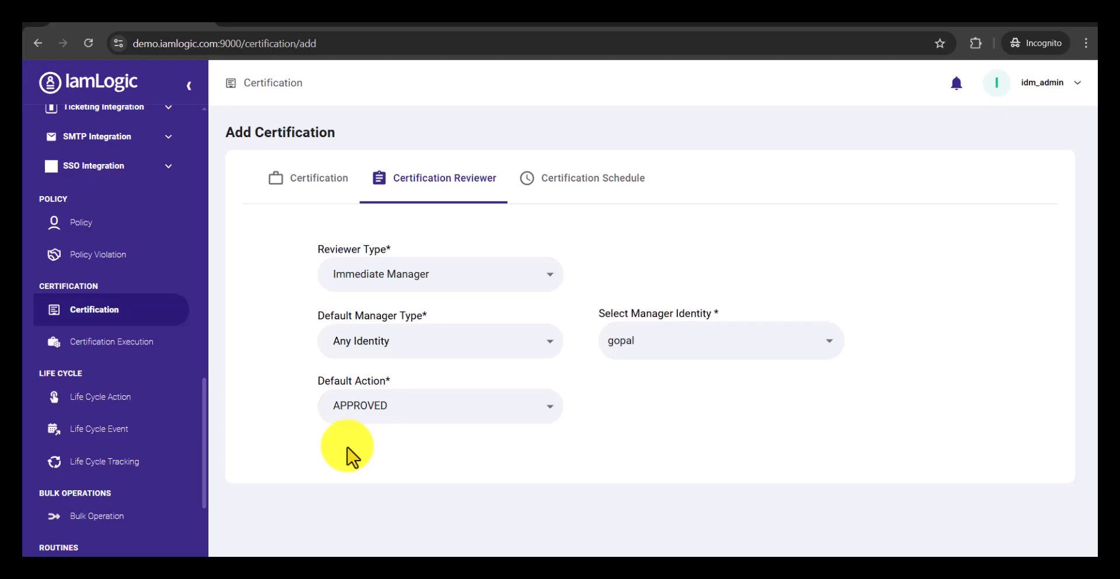
# Step: Set the certification schedule's execution frequency to once and enable Run Now
pyautogui.click(586, 186)
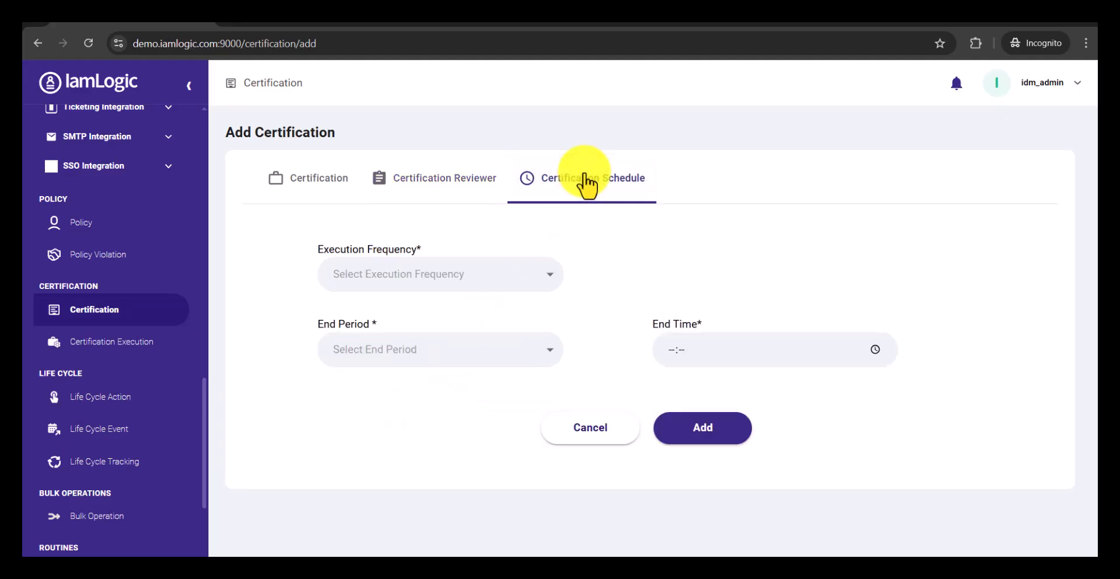
pyautogui.click(539, 275)
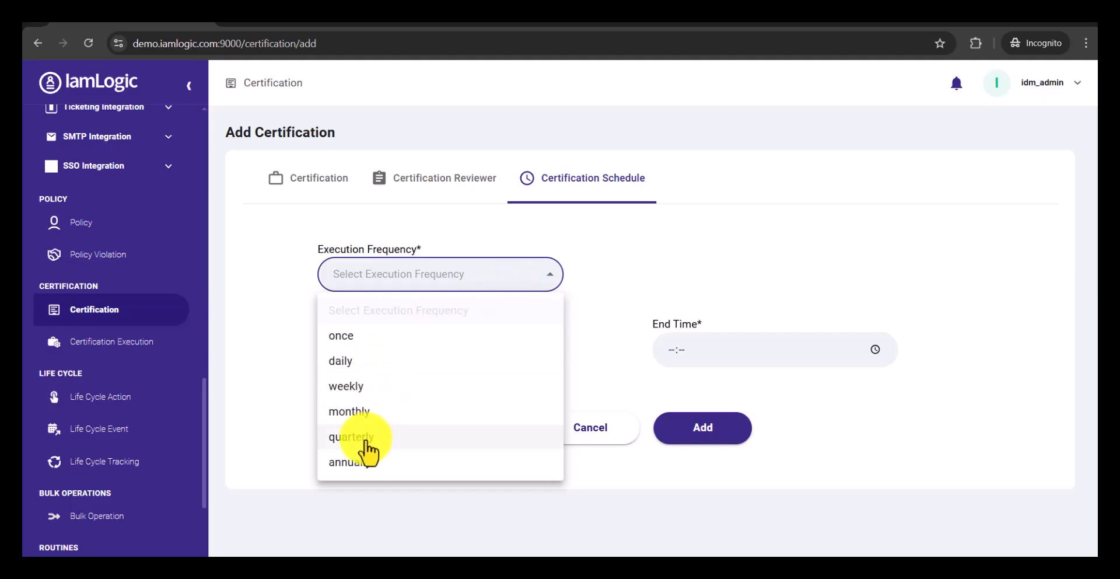
pyautogui.click(368, 344)
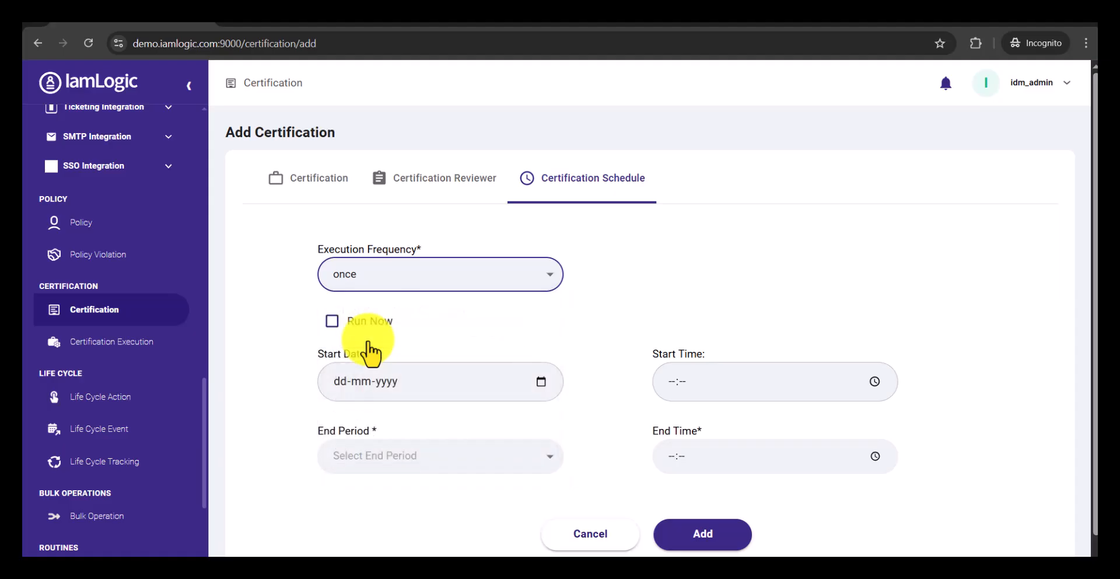
pyautogui.click(332, 322)
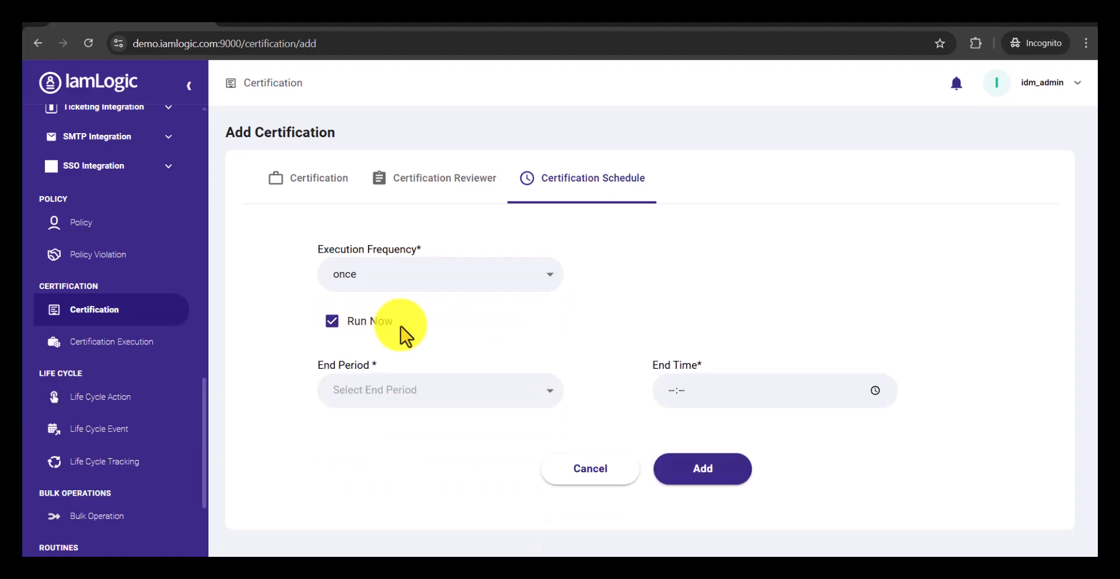
# Step: Set the end period to One Day and the end time to 23:59, and add the certification
pyautogui.click(549, 403)
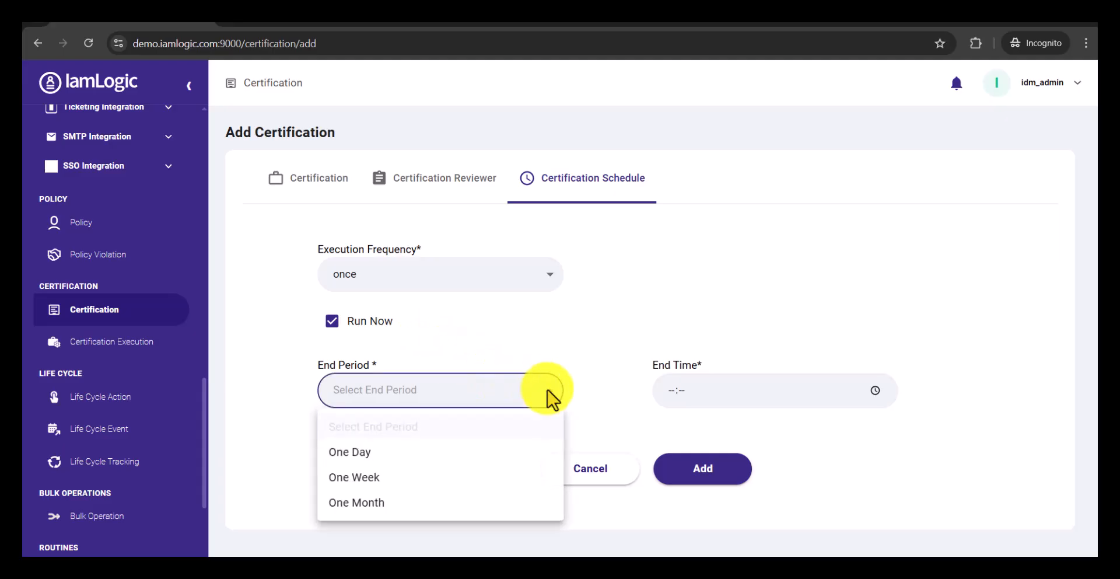
pyautogui.click(367, 452)
pyautogui.click(671, 396)
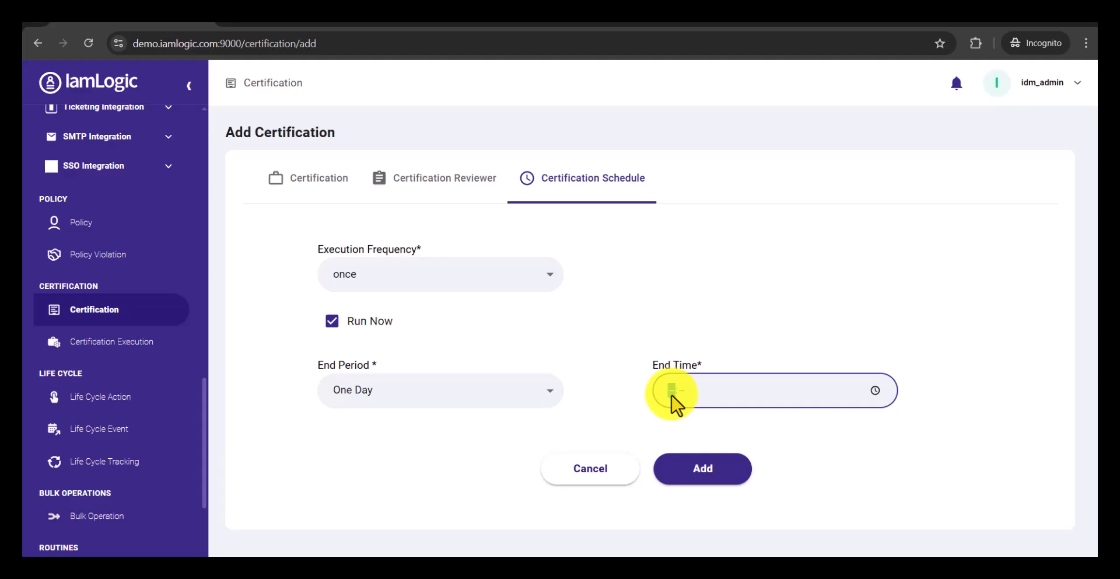
pyautogui.write('2359')
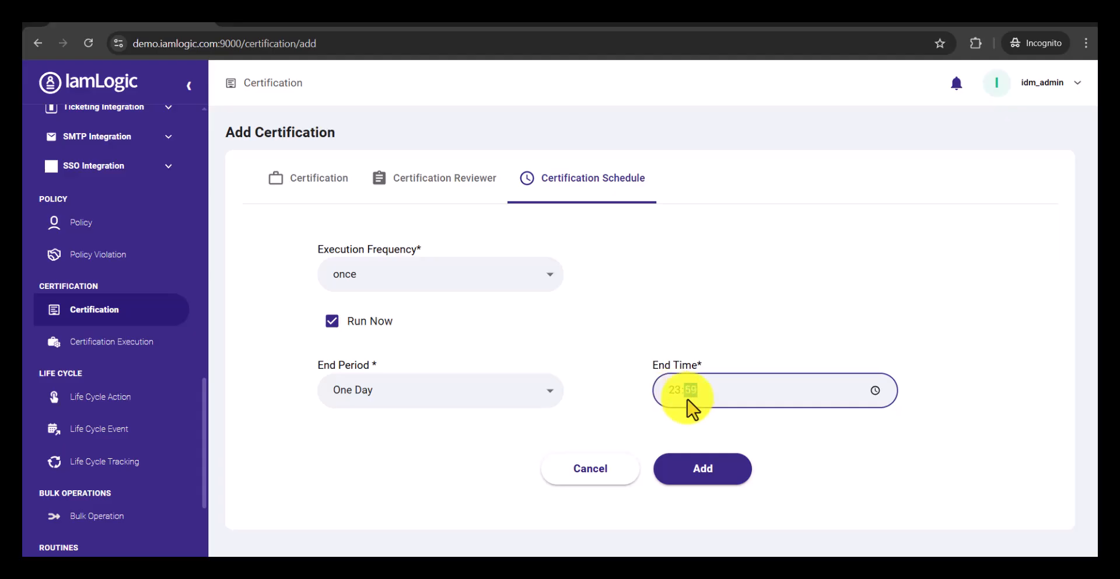
pyautogui.click(694, 436)
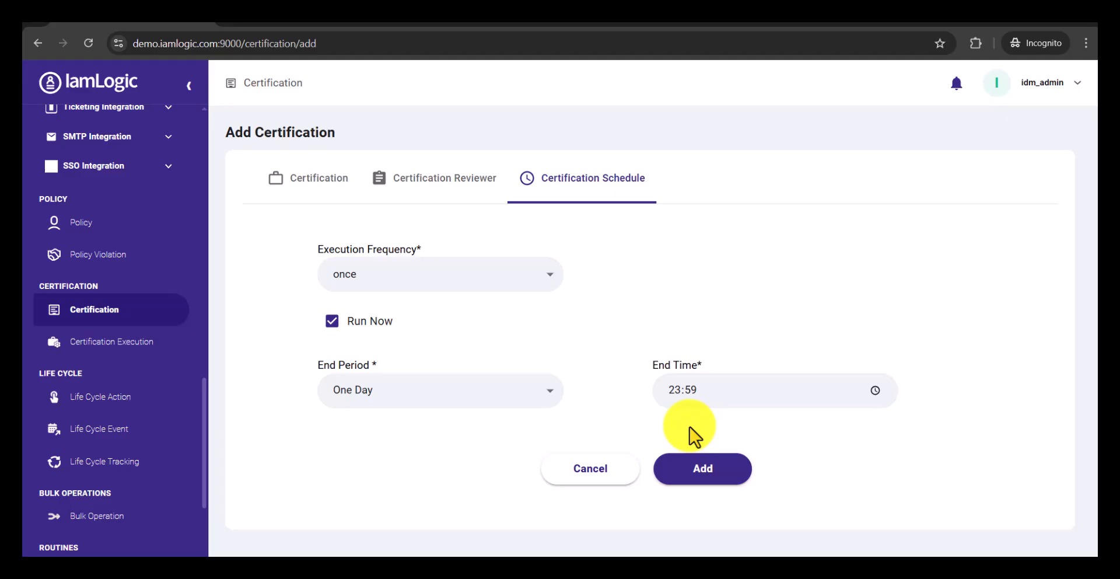
pyautogui.click(703, 474)
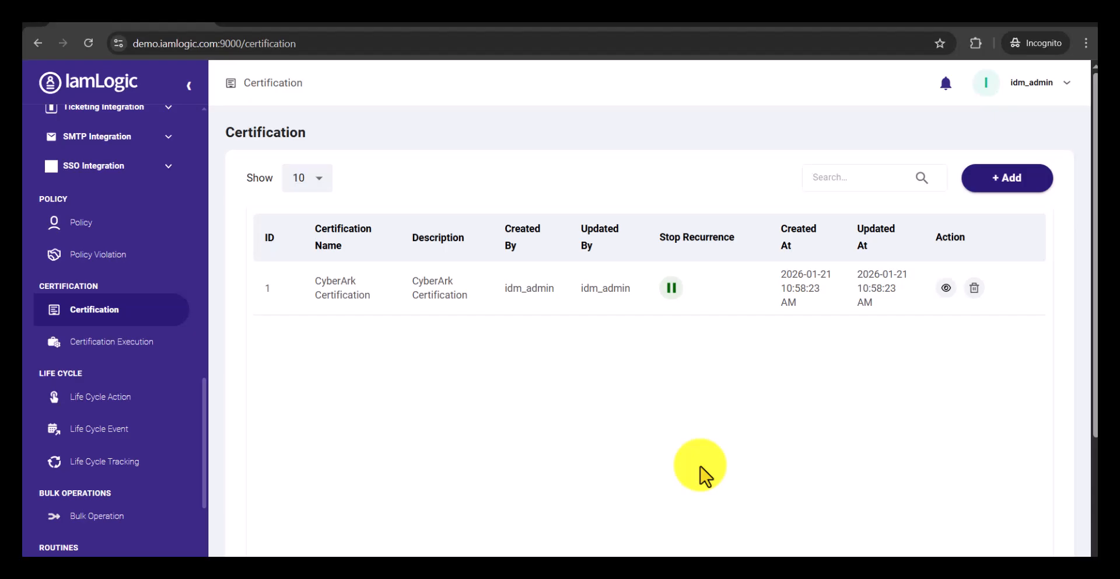
# Step: Review the execution statistics of the CyberArk Certification campaign
pyautogui.click(130, 354)
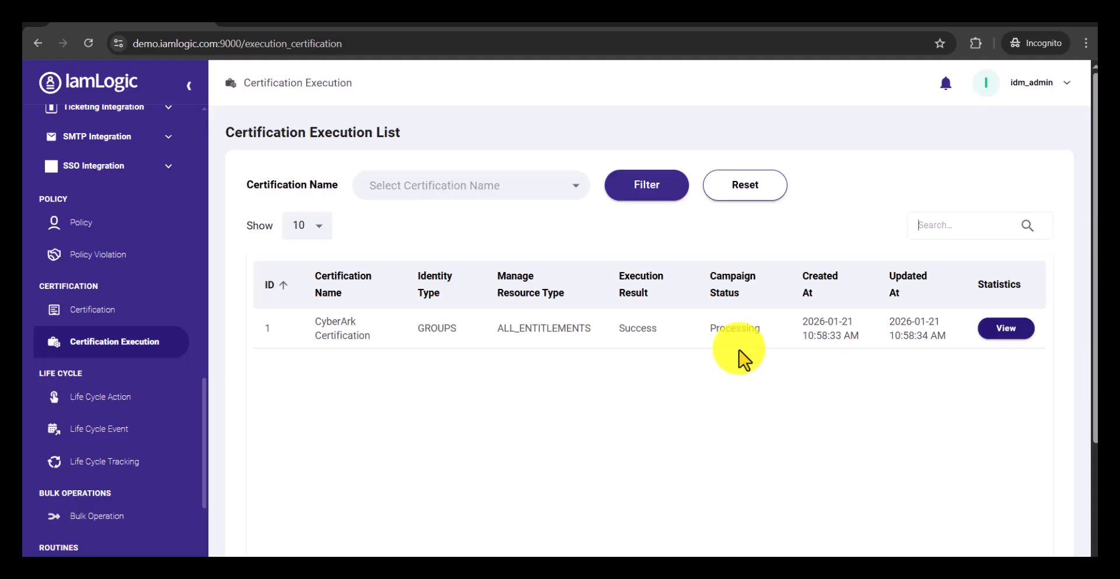
pyautogui.click(1005, 330)
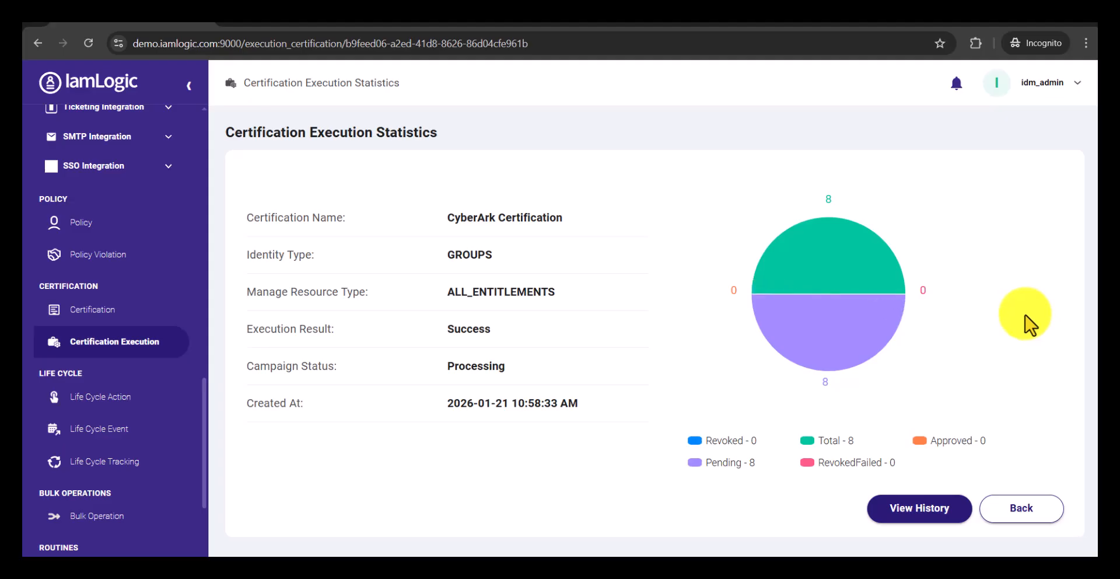
pyautogui.moveTo(848, 266)
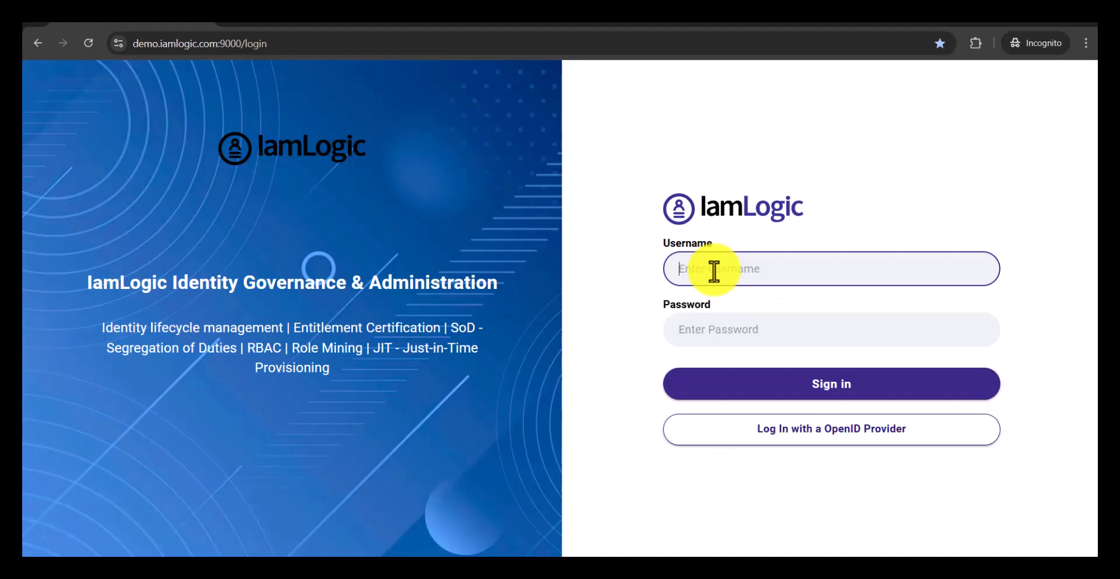
# Step: Sign in as the reviewing manager with the username and account password, and dismiss the shortcut tip
pyautogui.write('arun')
pyautogui.press('Tab')
pyautogui.write('••••••')
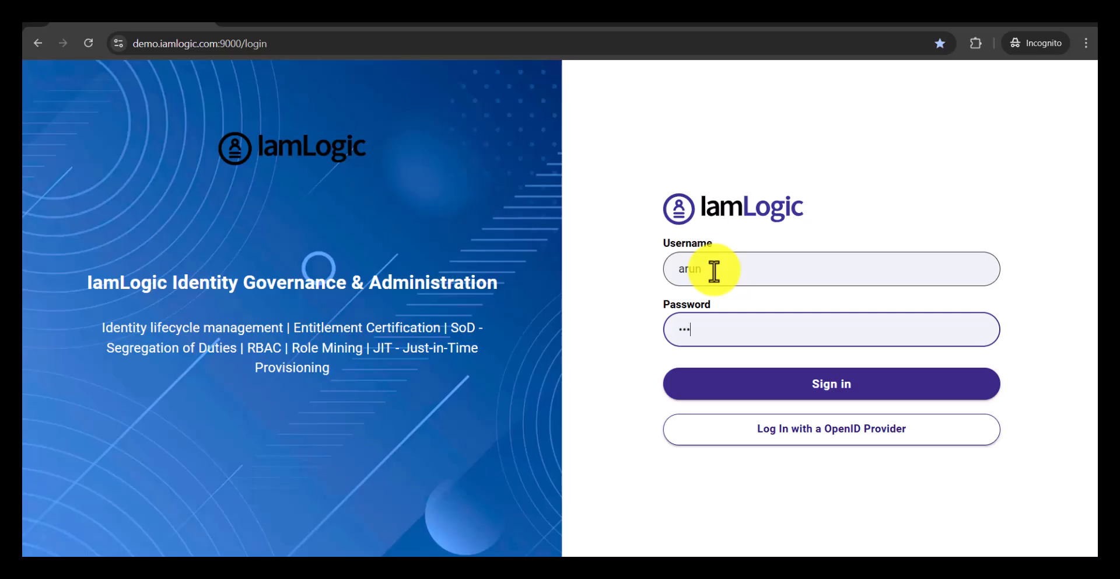
pyautogui.click(840, 385)
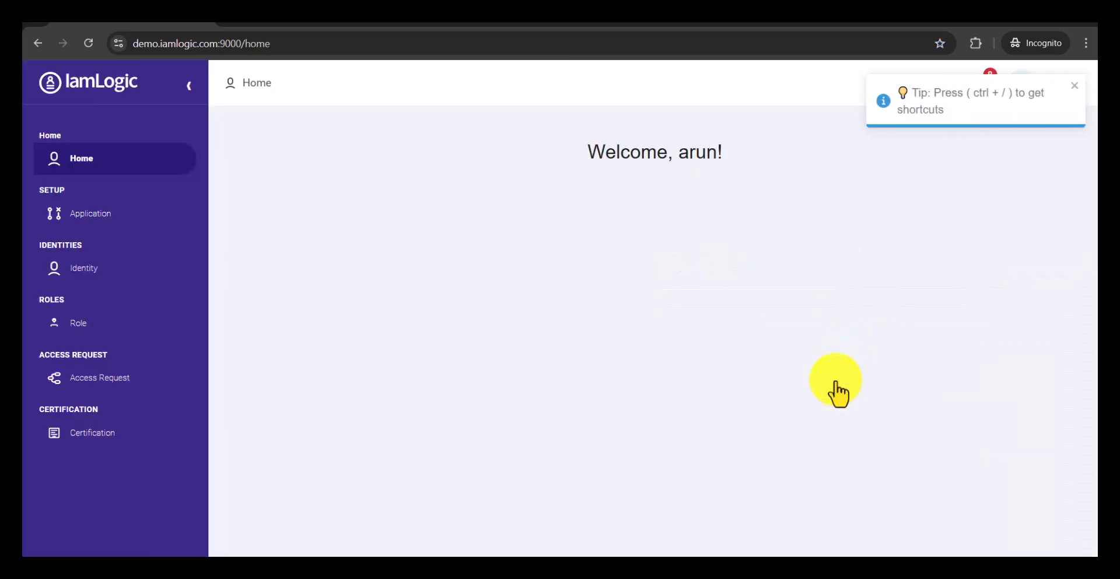
pyautogui.click(1074, 88)
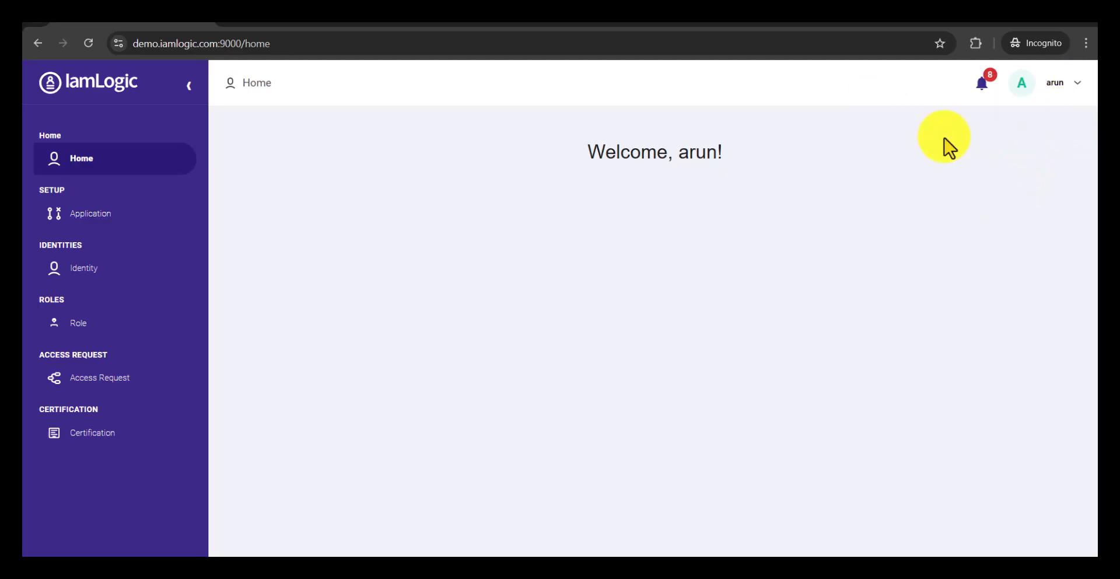
# Step: Open the manager's pending certification reviews and collapse the navigation to widen the review table
pyautogui.click(985, 93)
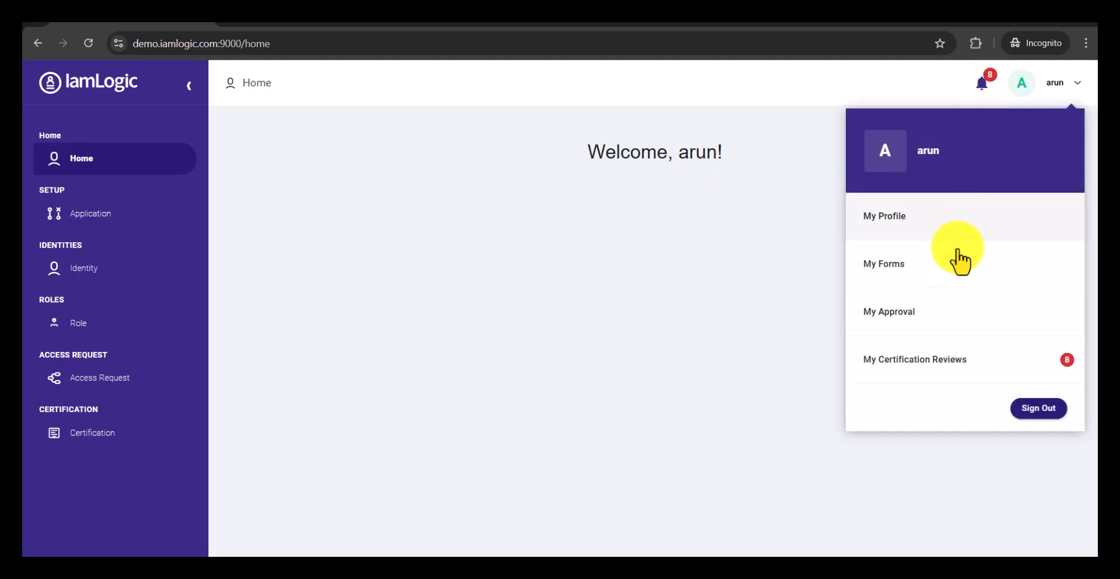
pyautogui.click(941, 373)
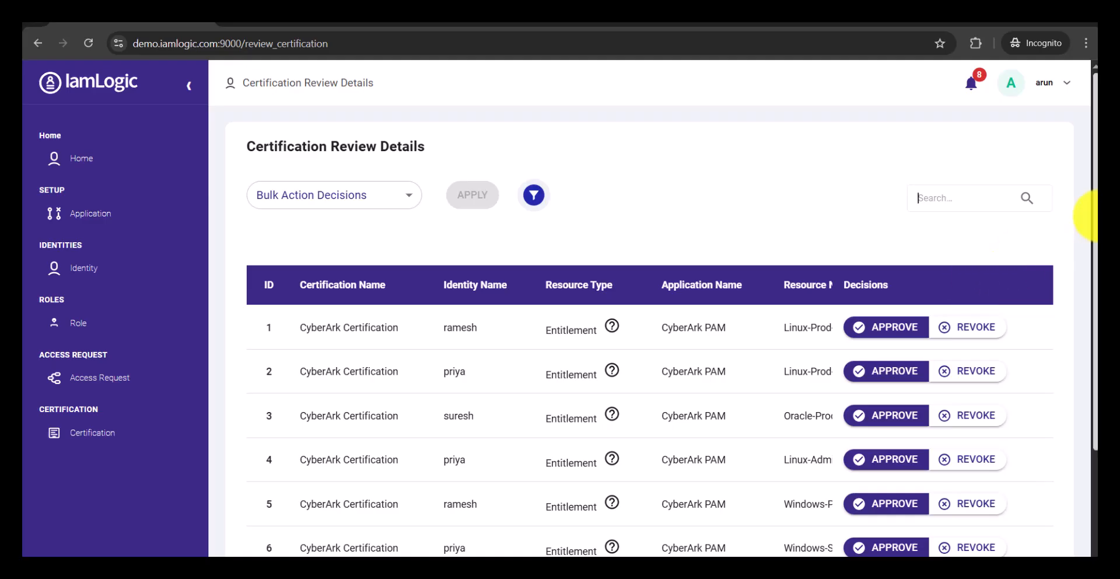
pyautogui.click(189, 85)
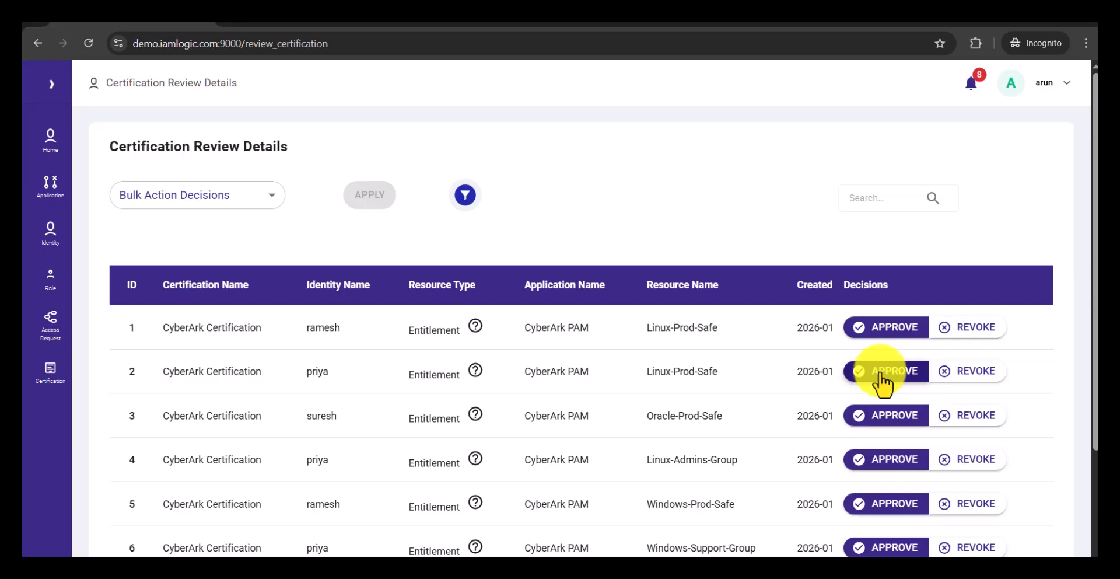
# Step: Filter the pending reviews by identity name to the identity in the first row
pyautogui.click(465, 195)
pyautogui.click(564, 266)
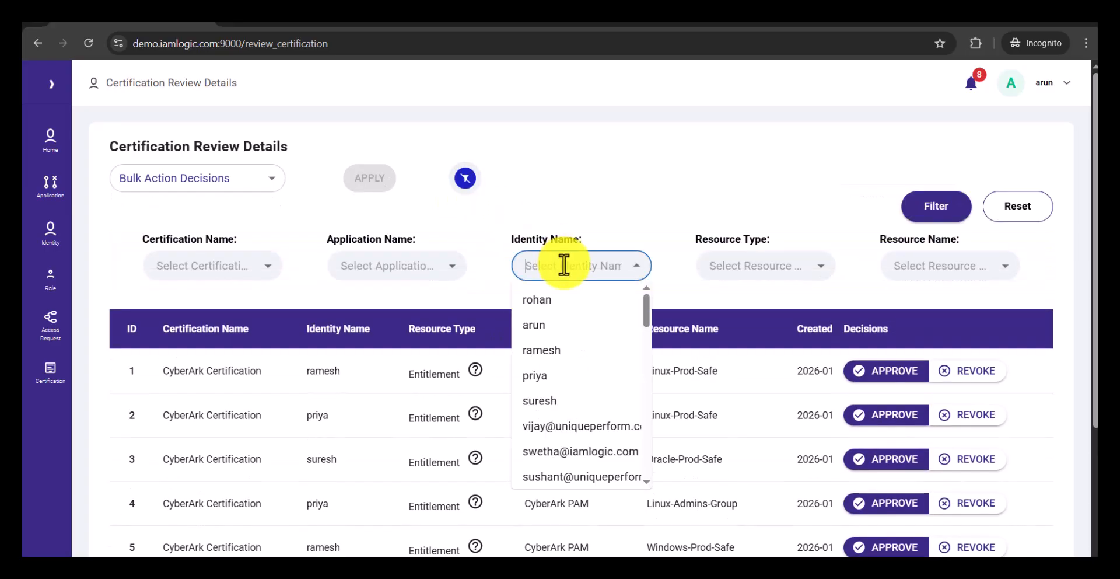
pyautogui.click(570, 351)
pyautogui.click(930, 217)
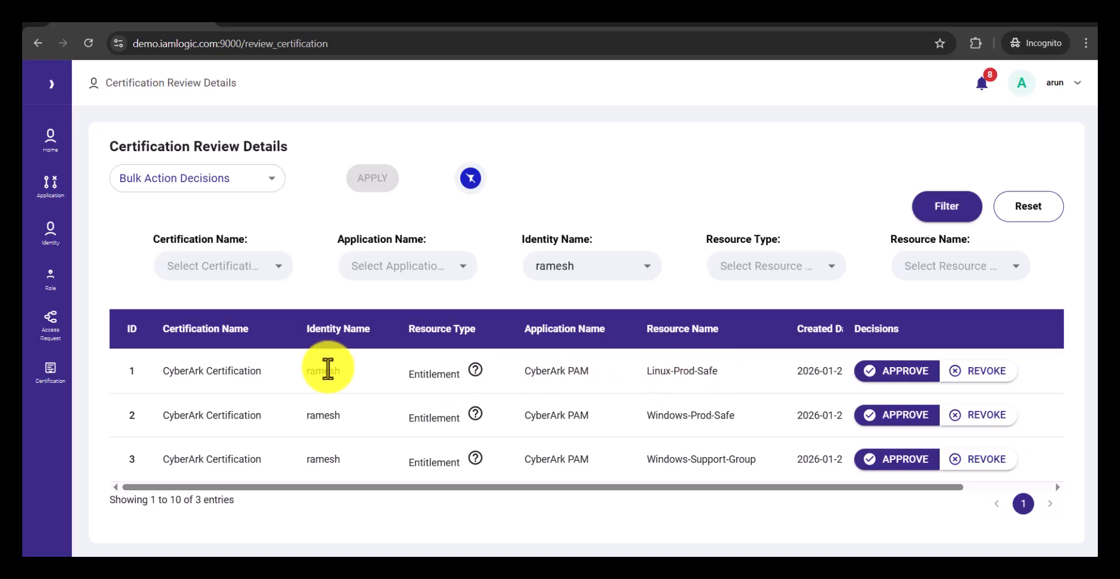
# Step: Revoke the filtered identity's Linux-Prod-Safe entitlement for all scopes: retrieveAccounts, useAccounts and listAccounts
pyautogui.click(975, 373)
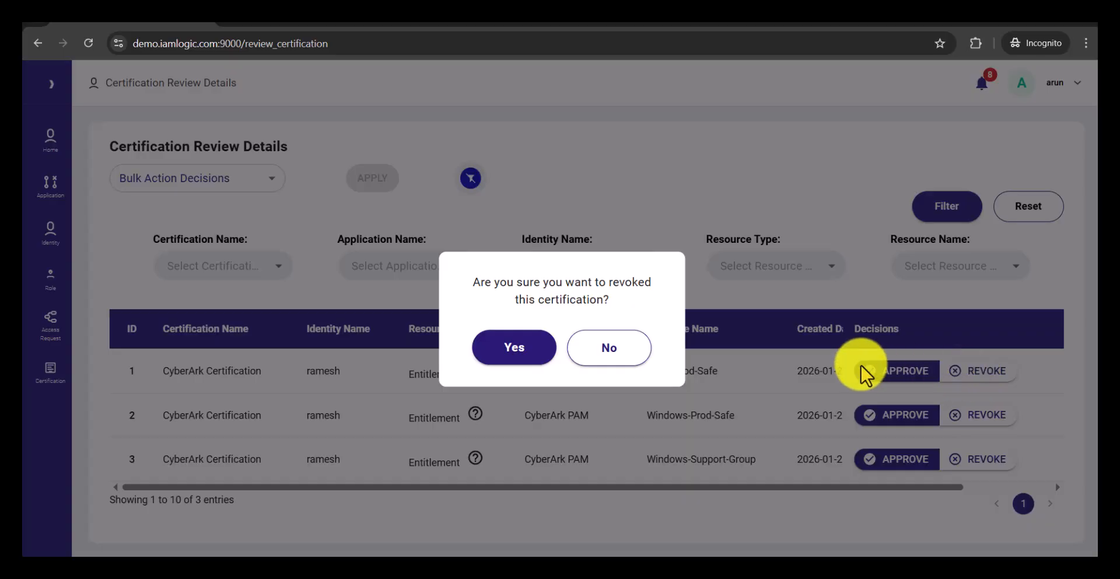
pyautogui.click(515, 350)
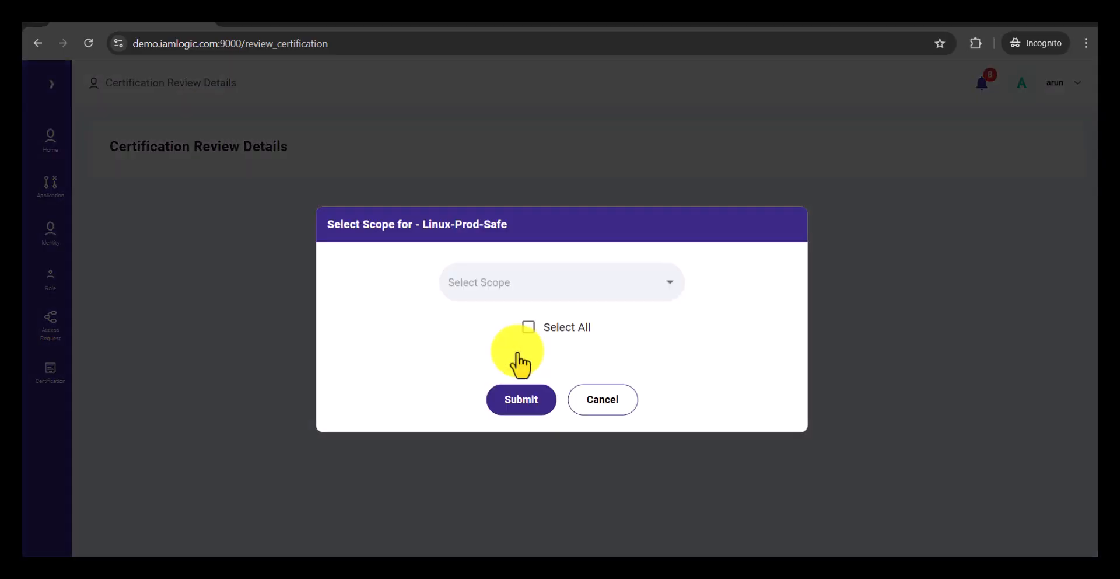
pyautogui.click(522, 286)
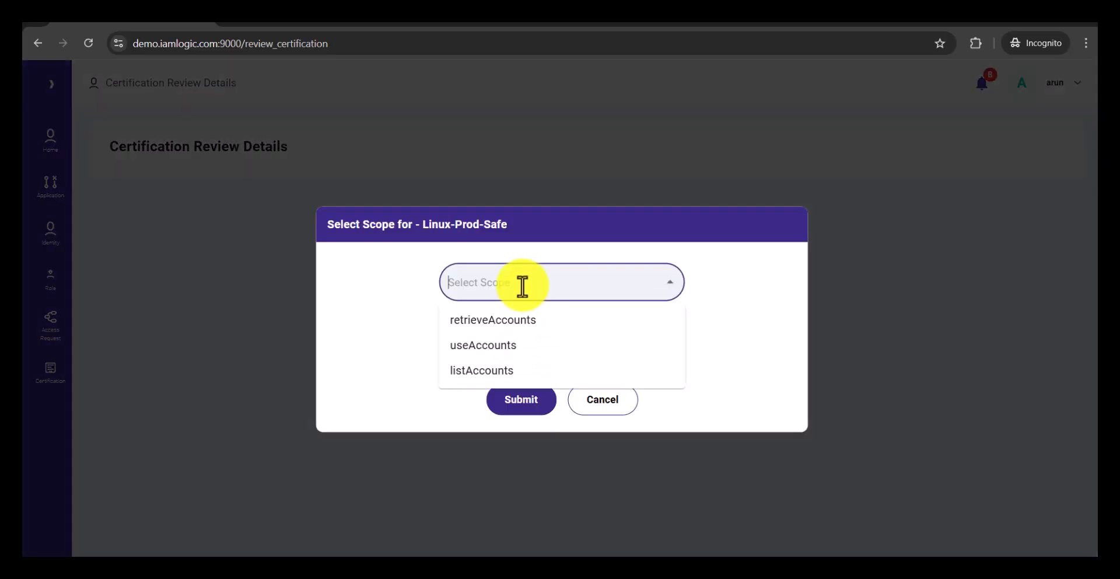
pyautogui.click(402, 303)
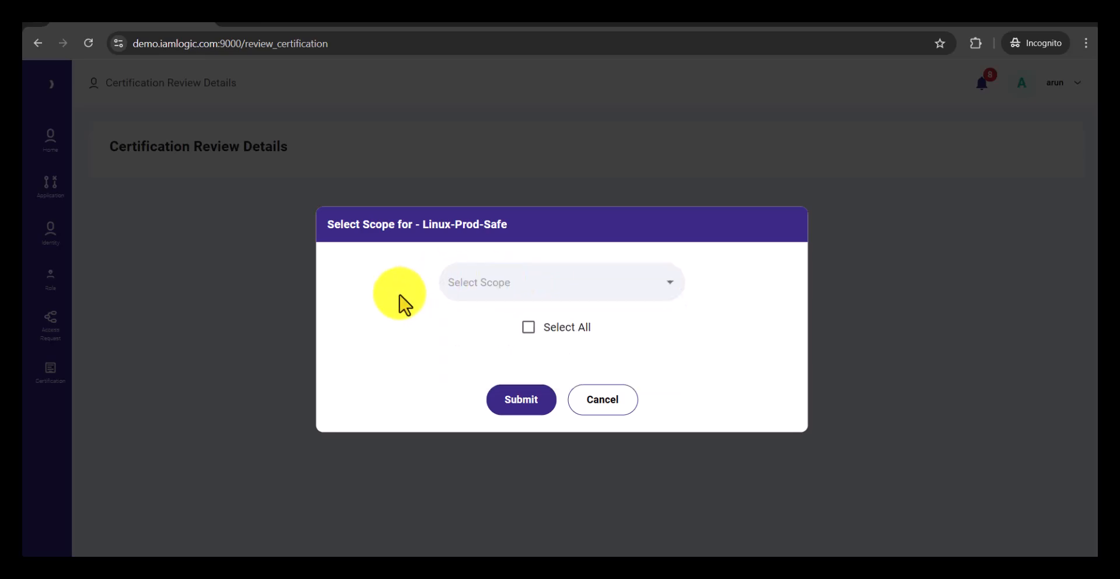
pyautogui.click(528, 328)
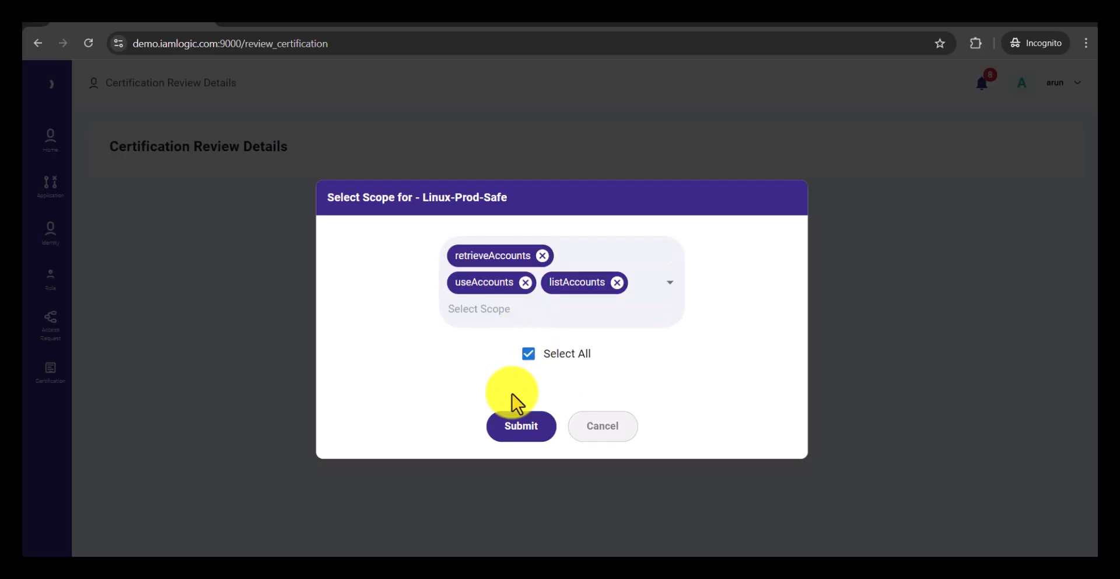
pyautogui.click(520, 426)
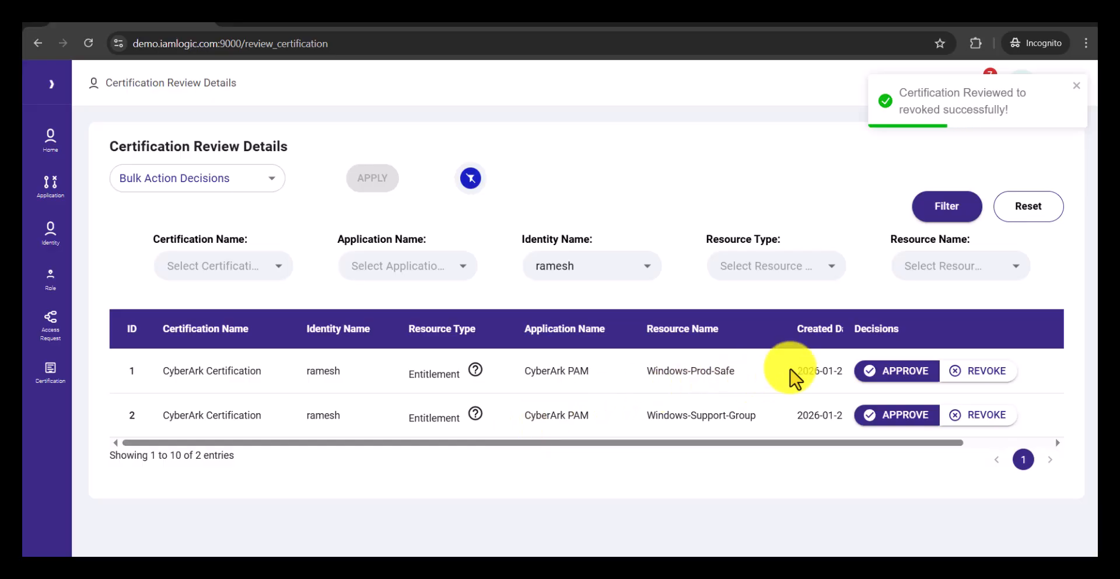
# Step: Approve the same identity's Windows-Prod-Safe and Windows-Support-Group entitlements
pyautogui.click(887, 379)
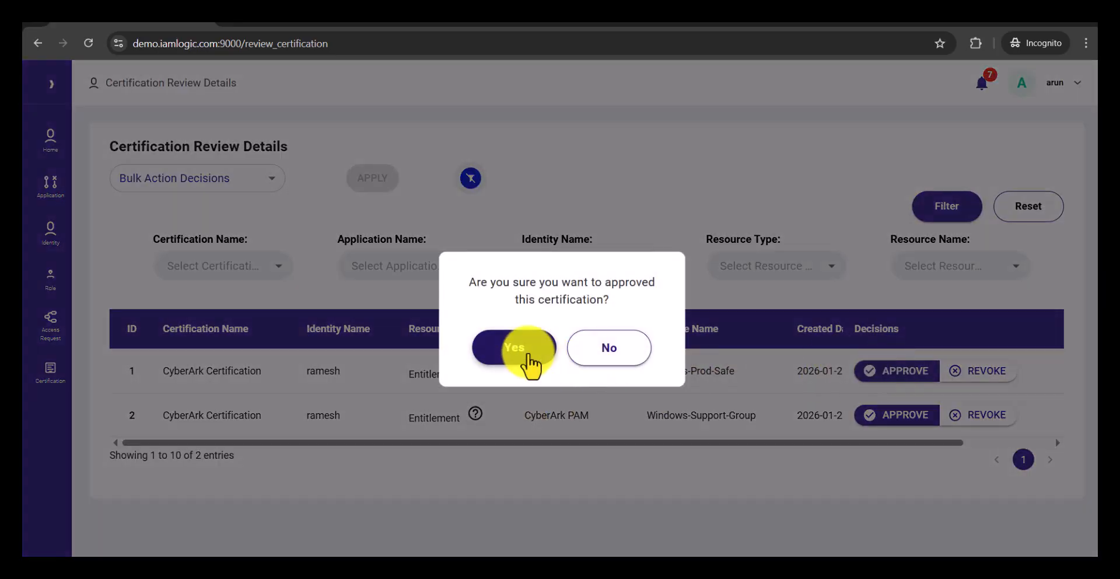
pyautogui.click(529, 357)
pyautogui.click(880, 380)
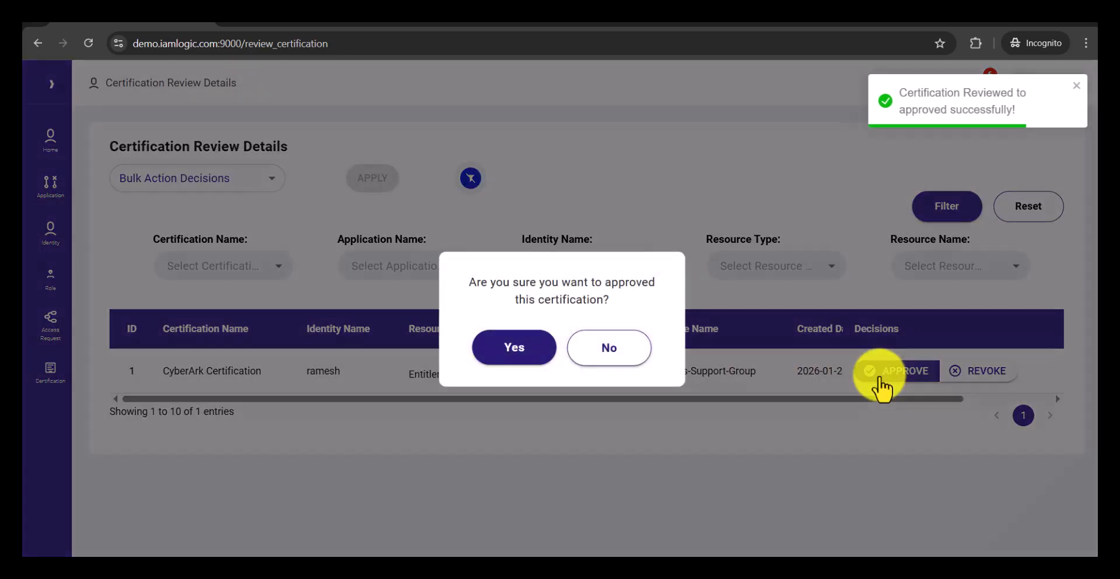
pyautogui.click(528, 350)
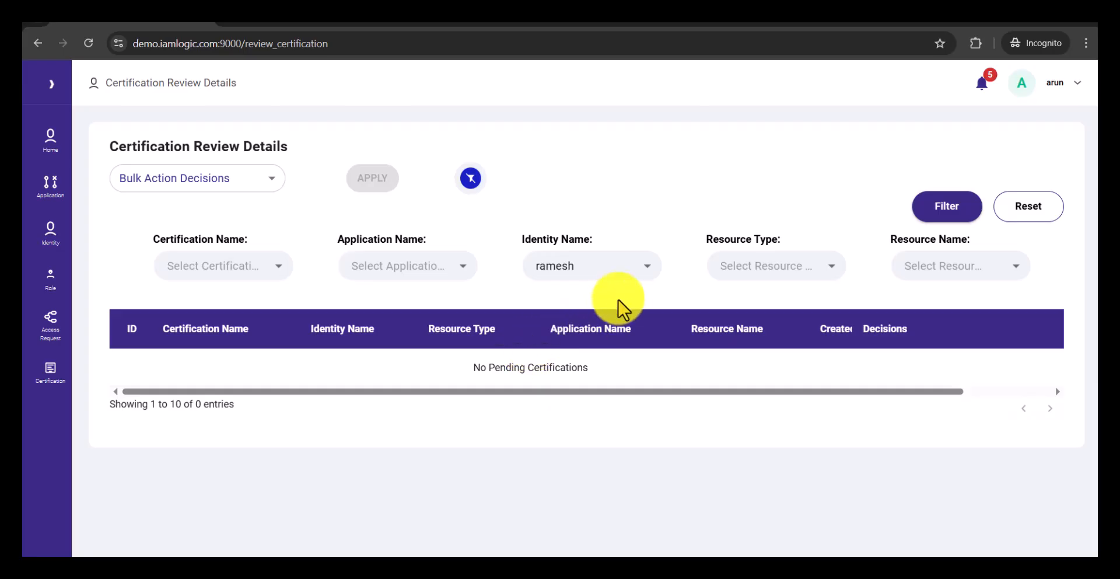
# Step: Change the identity filter to the person under review for the Linux-Admins-Group entitlement
pyautogui.click(646, 270)
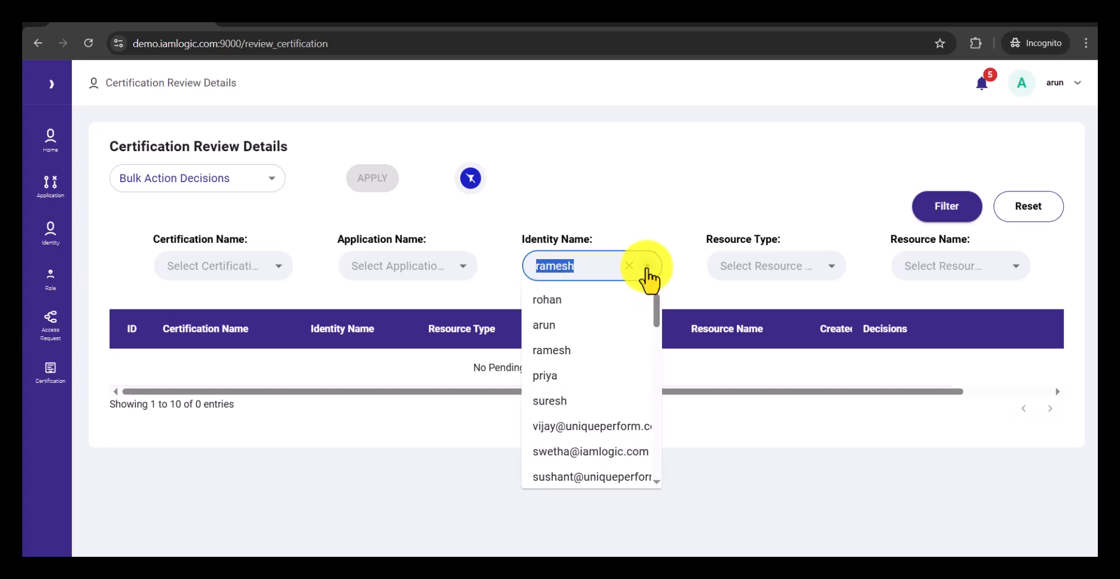
pyautogui.click(555, 374)
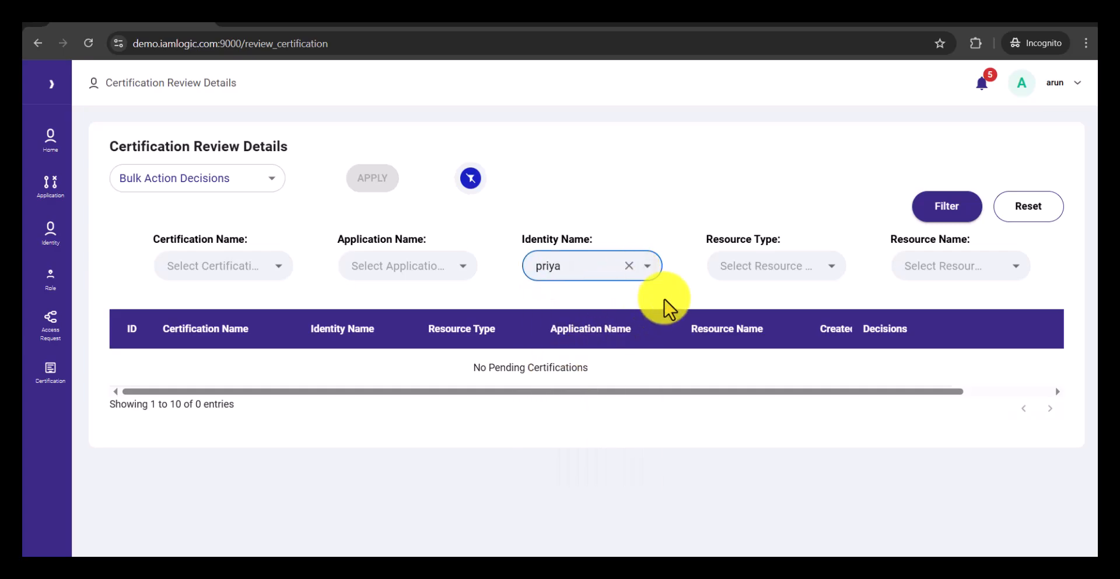
pyautogui.click(935, 214)
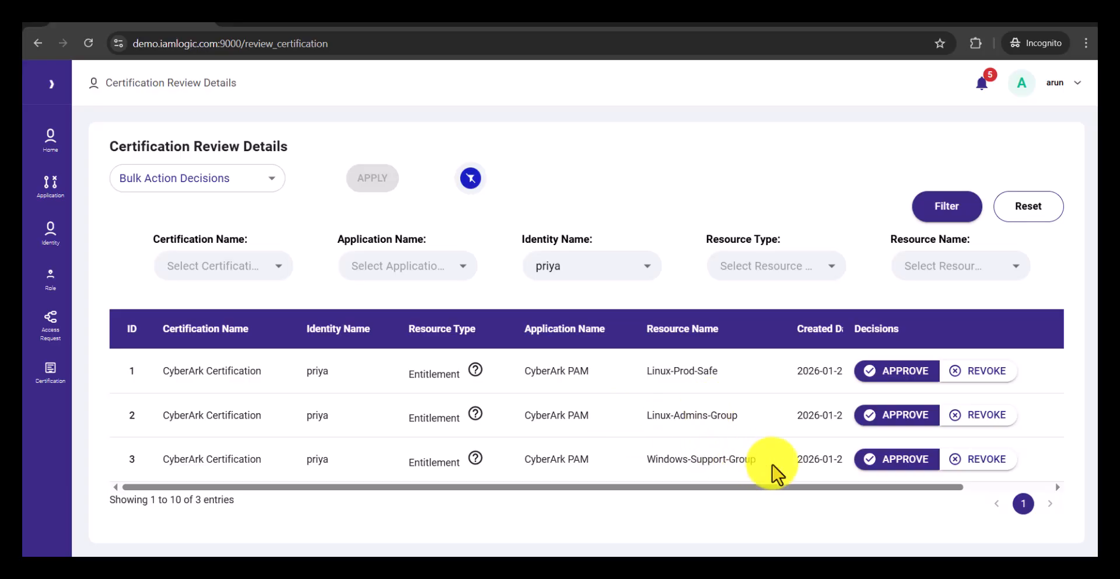
# Step: Switch to the CyberArk Password Vault Users page and search for the currently filtered identity by username
pyautogui.hotkey('alt', 'Tab')
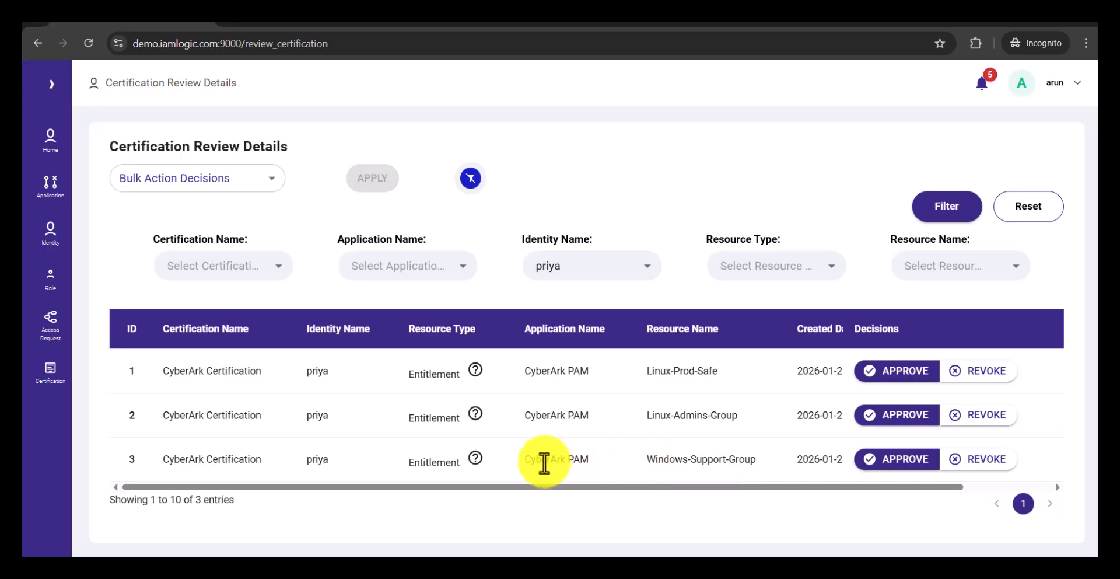
pyautogui.hotkey('ctrl', 'Tab')
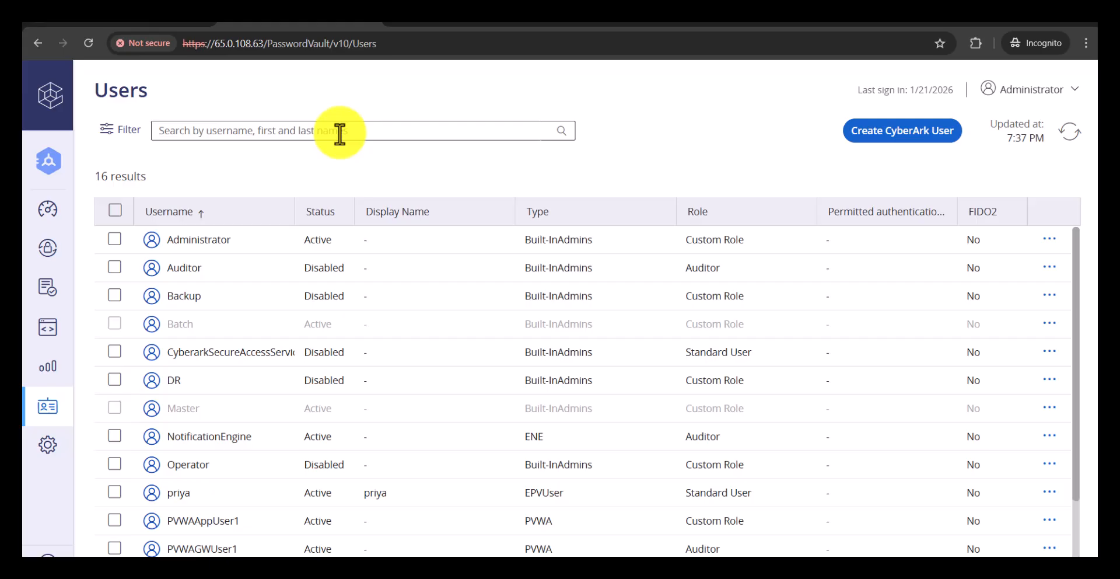
pyautogui.click(340, 133)
pyautogui.write('priys')
pyautogui.press('BackSpace')
pyautogui.write('a')
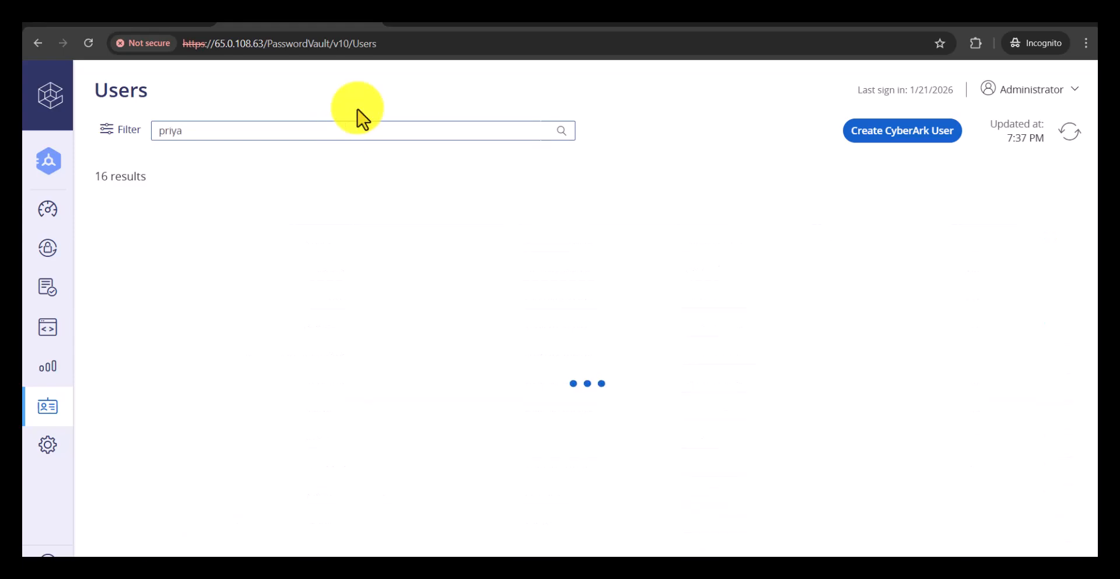
# Step: Open the found CyberArk user's details and check the group memberships
pyautogui.click(351, 247)
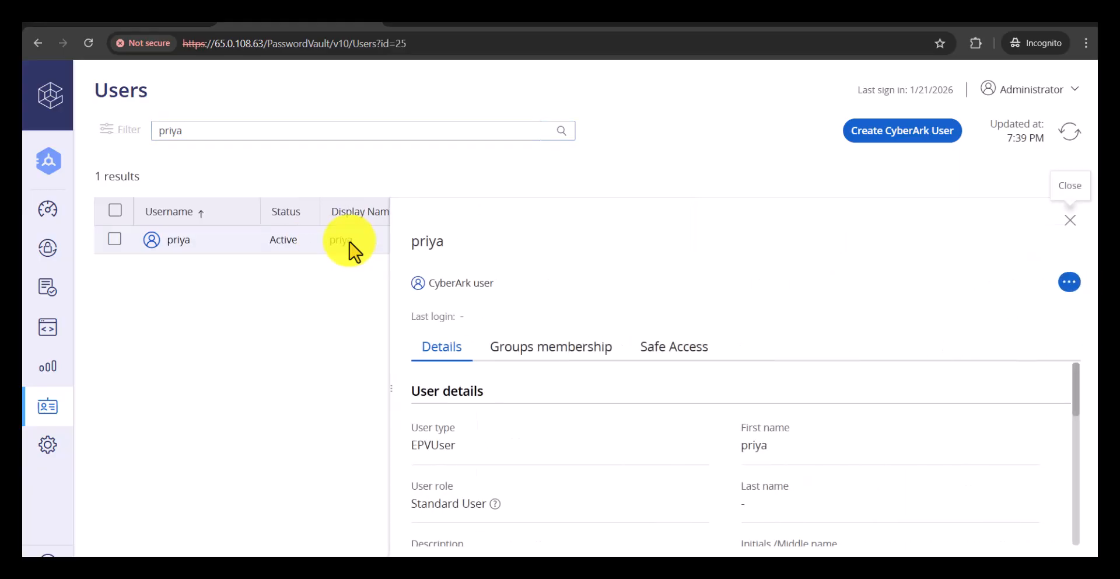
pyautogui.click(521, 356)
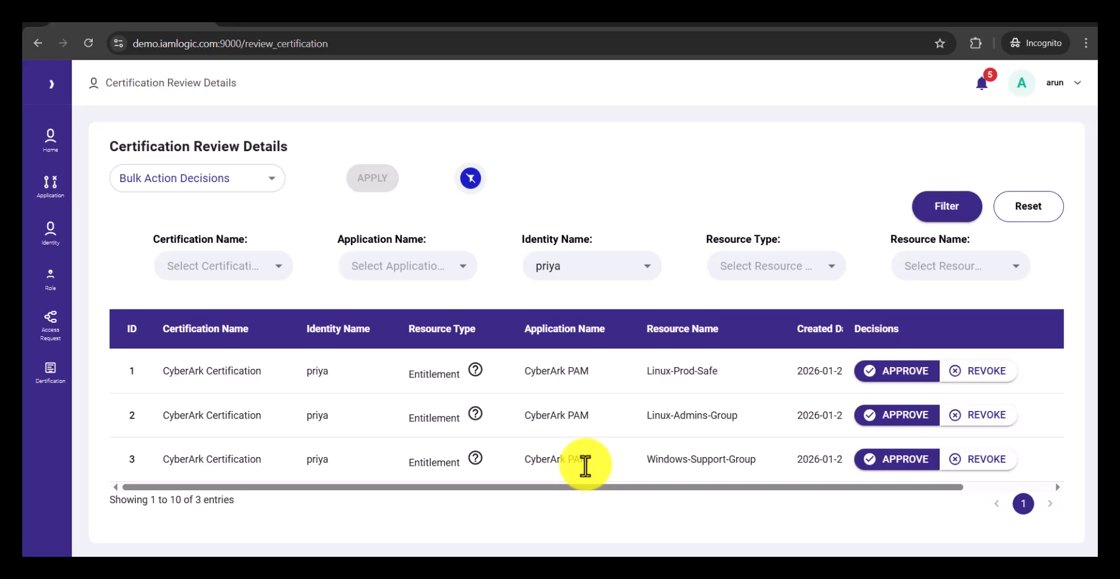
# Step: Switch back to IamLogic and revoke the filtered identity's Windows-Support-Group entitlement
pyautogui.click(971, 459)
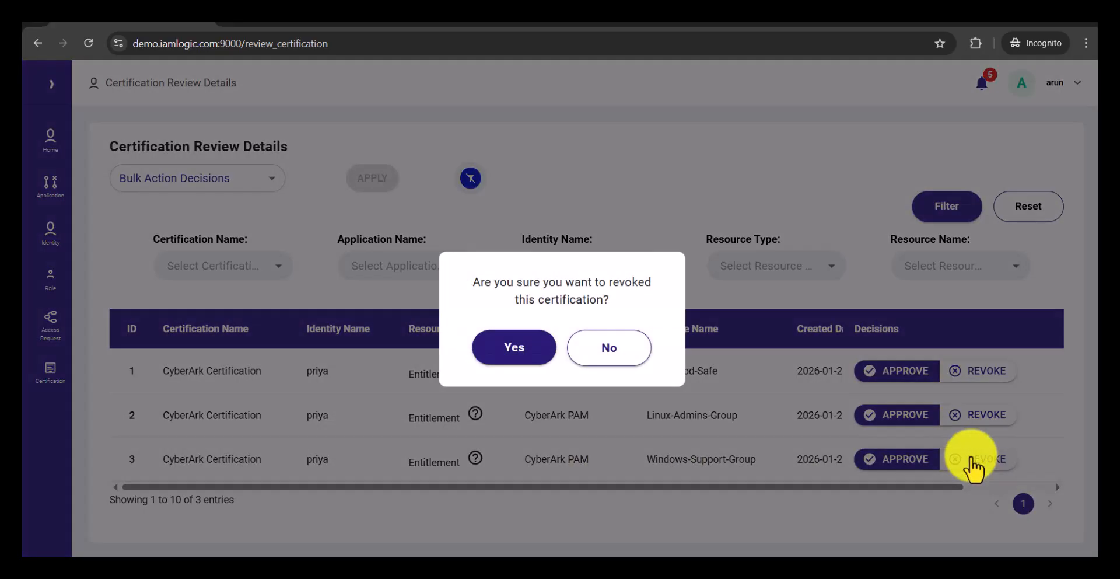
pyautogui.click(513, 350)
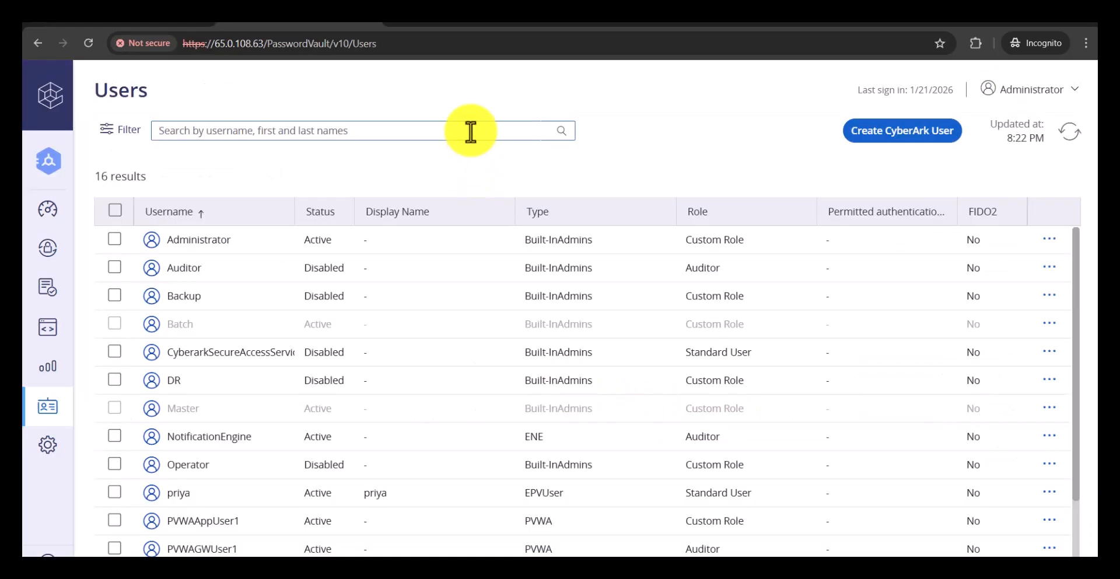
# Step: Switch to the CyberArk Users page, search for the same user again and check which groups remain assigned
pyautogui.write('priya')
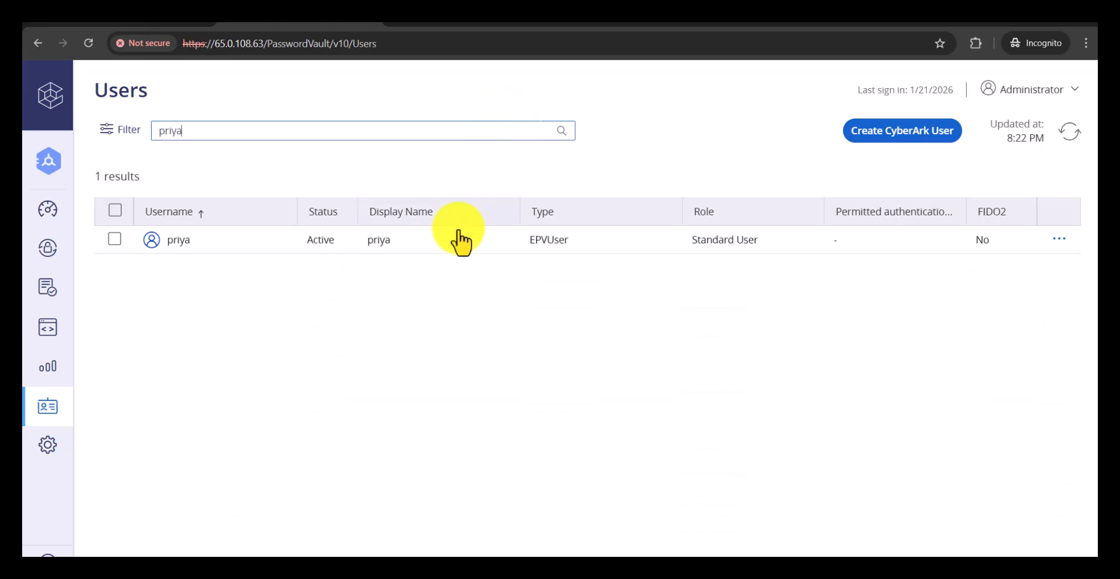
pyautogui.click(458, 250)
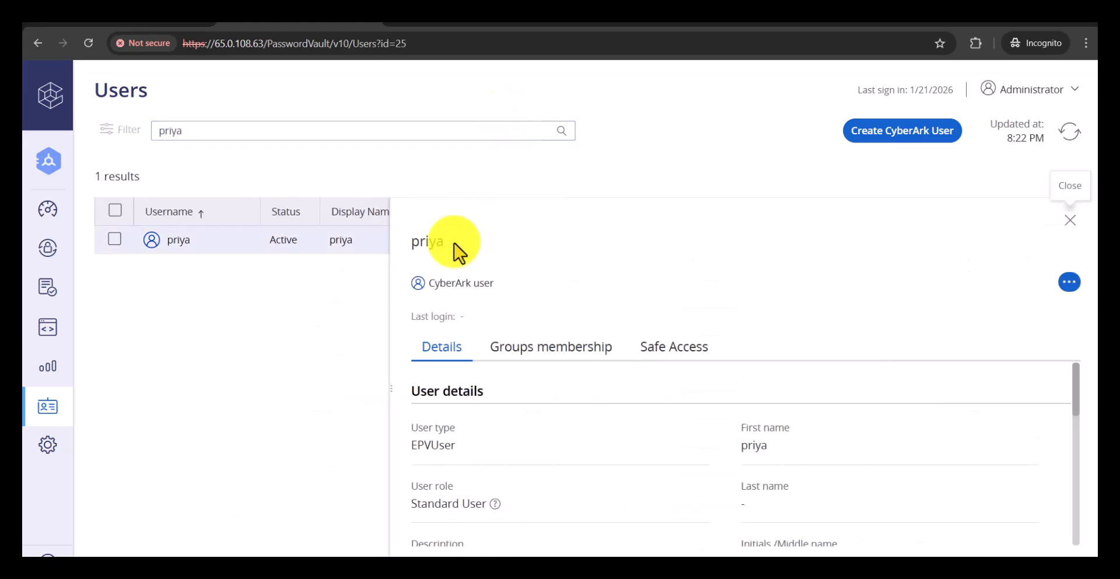
pyautogui.click(528, 367)
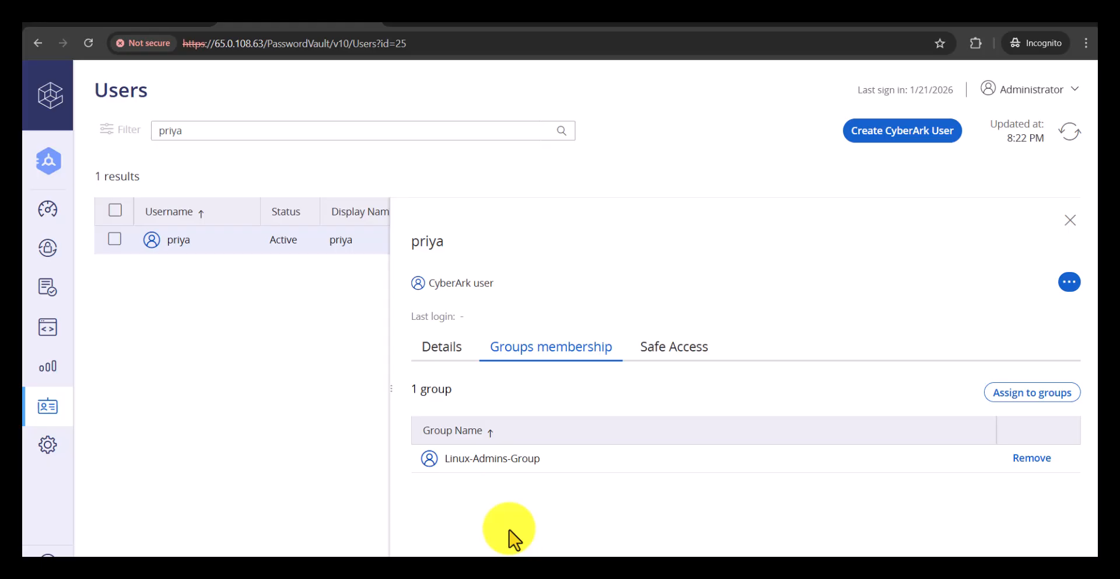
# Step: Return to the IamLogic certification review and approve the filtered identity's Linux-Prod-Safe and Linux-Admins-Group entitlements
pyautogui.hotkey('ctrl', 'shift', 'Tab')
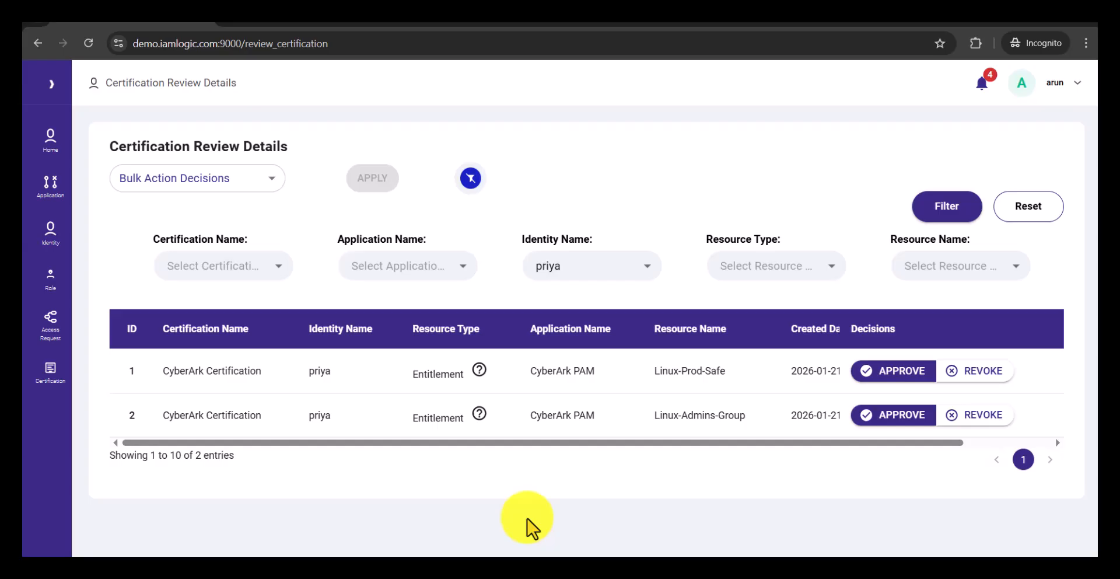
pyautogui.click(903, 371)
pyautogui.click(523, 352)
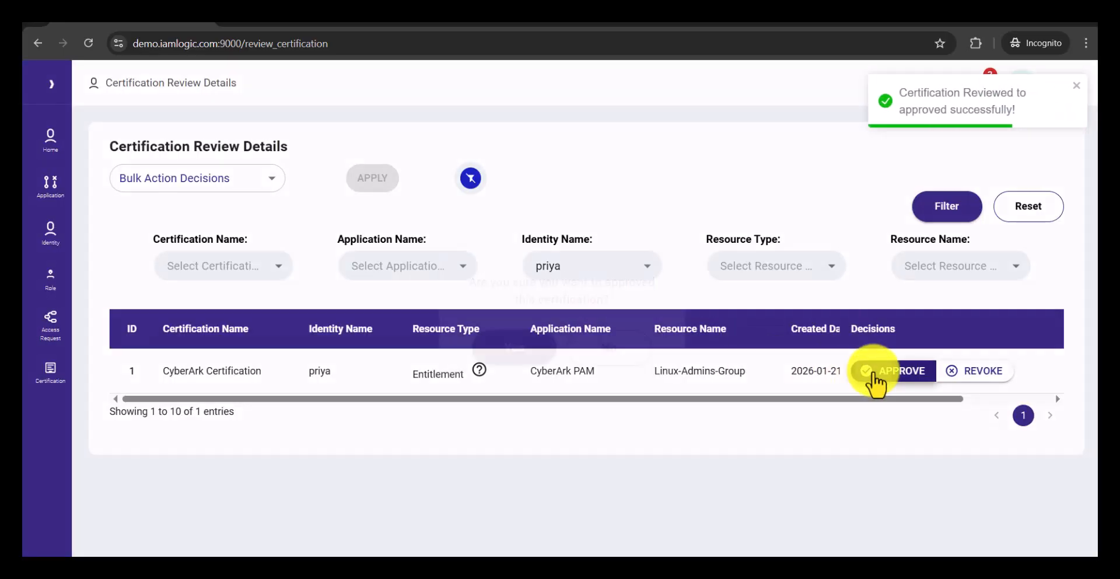
pyautogui.click(874, 374)
pyautogui.click(522, 350)
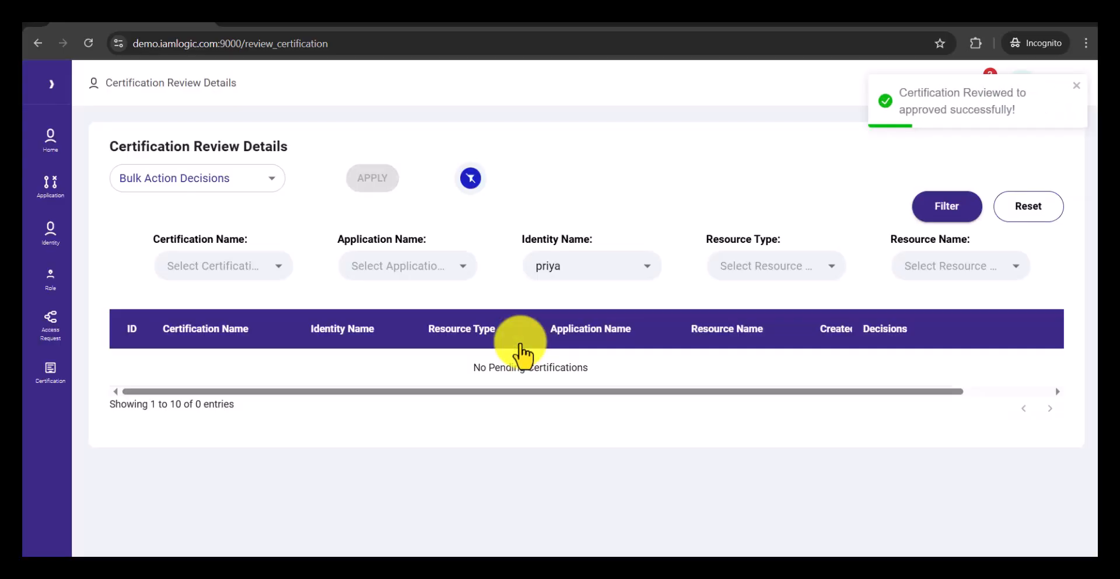
# Step: Filter the certification review by the identity under review for the Oracle-Prod-Safe and DBA-Group entitlements
pyautogui.click(645, 267)
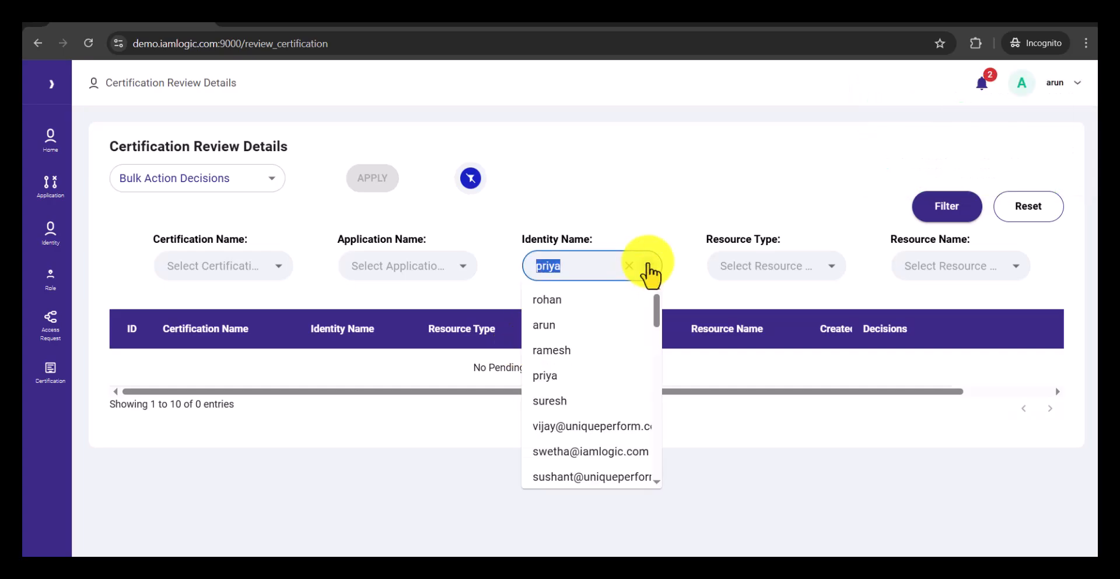
pyautogui.click(563, 403)
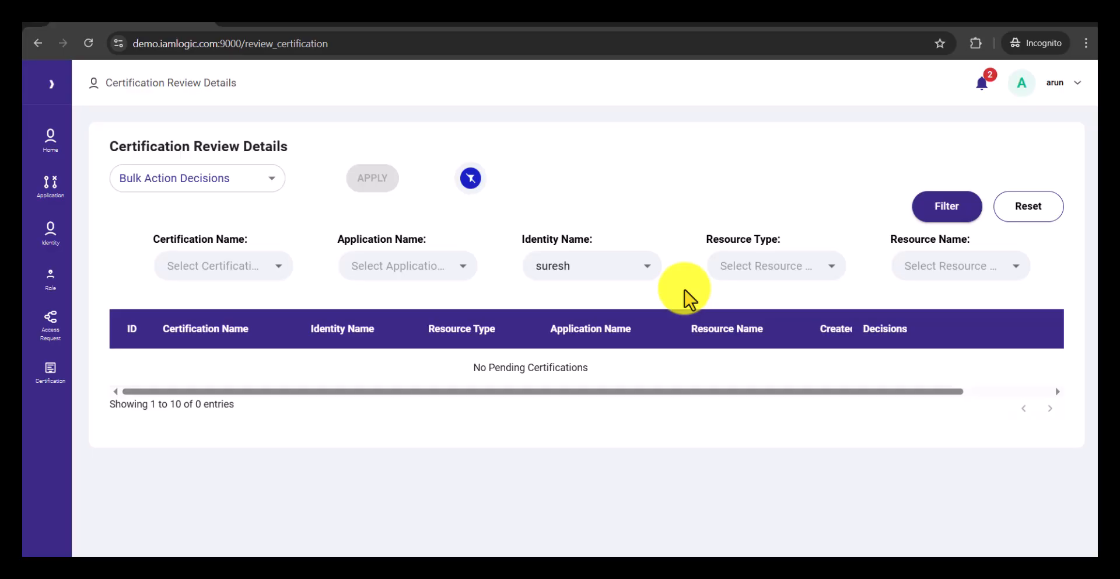
pyautogui.click(944, 222)
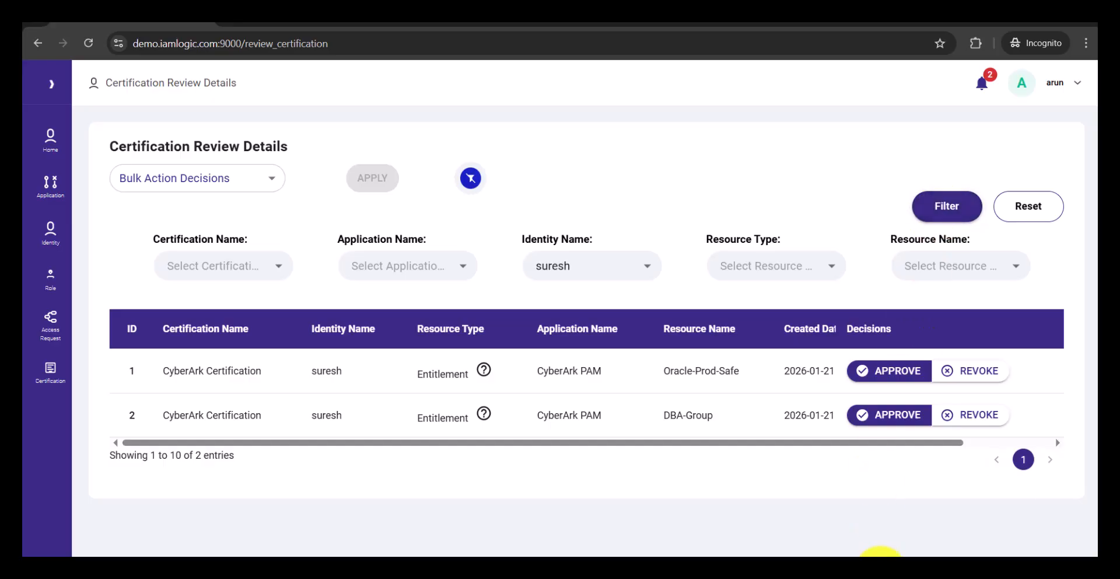
pyautogui.click(879, 569)
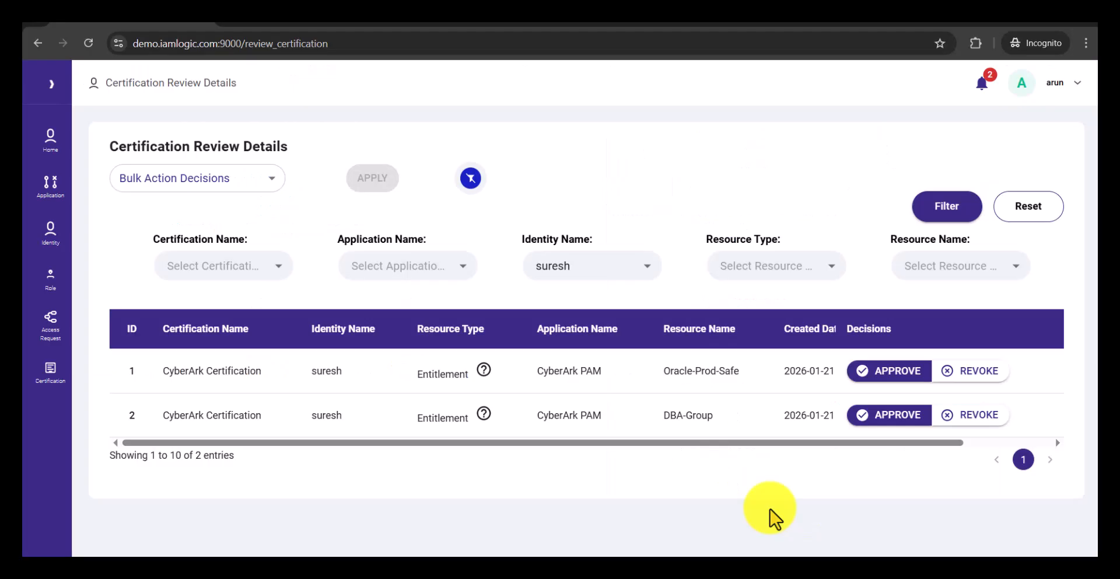
# Step: Revoke the addAccounts, deleteAccounts and updateAccountProperties scopes of the filtered identity's Oracle-Prod-Safe entitlement
pyautogui.click(980, 378)
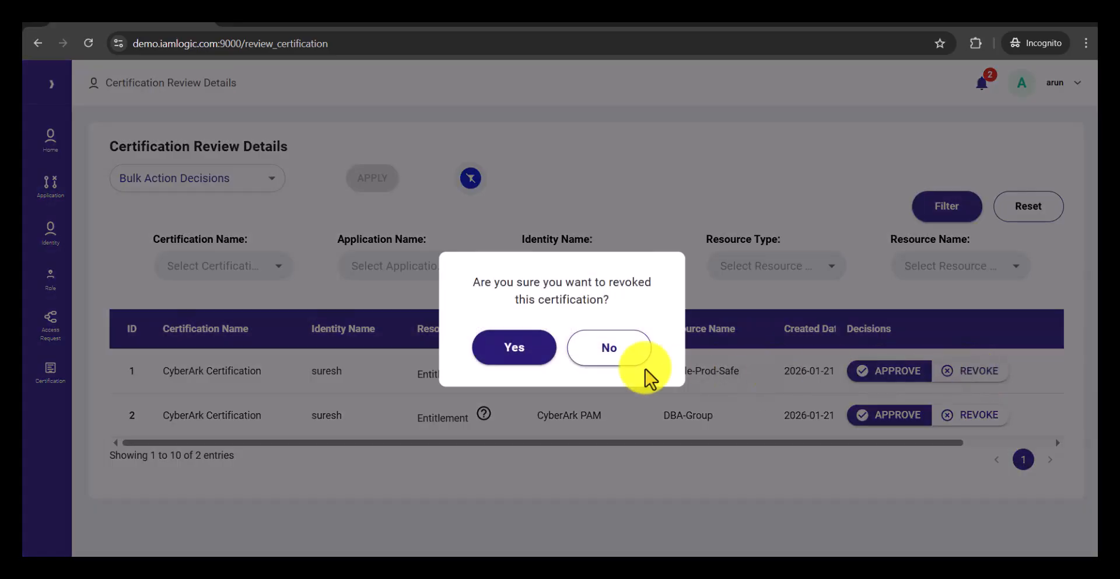
pyautogui.click(519, 350)
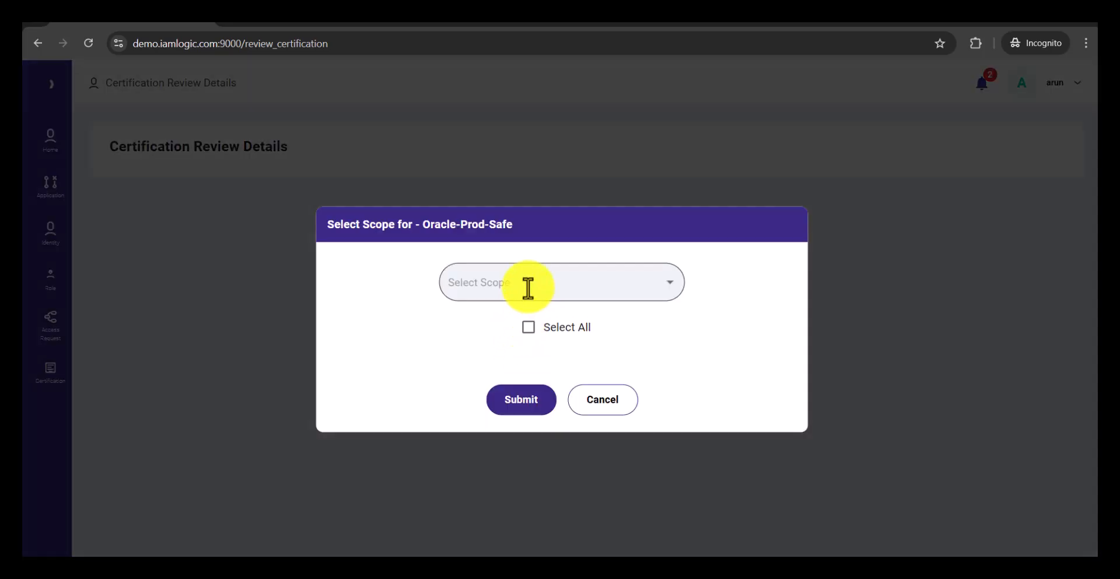
pyautogui.click(527, 287)
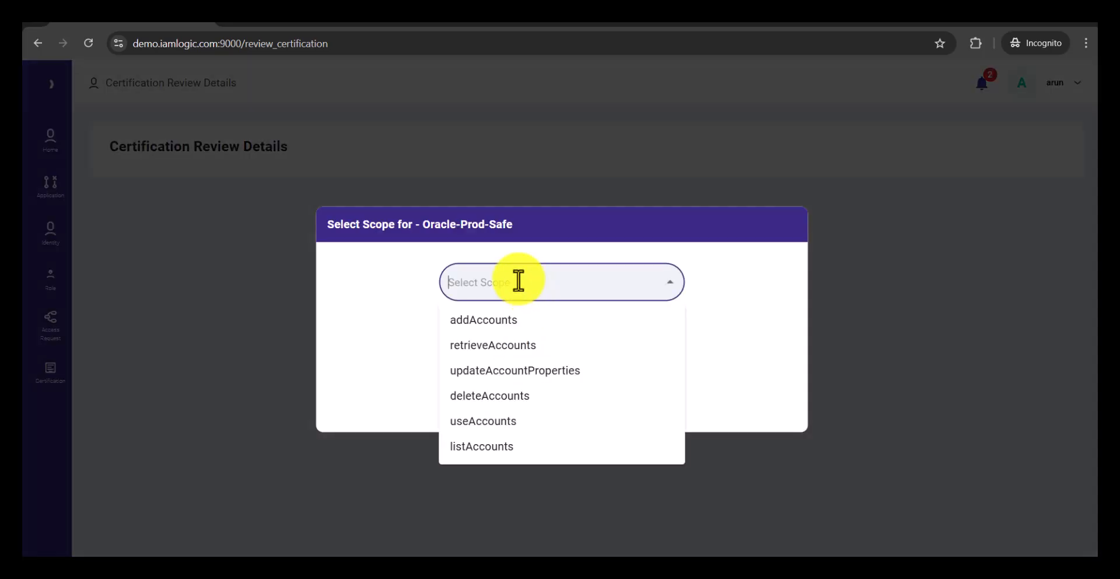
pyautogui.write('add')
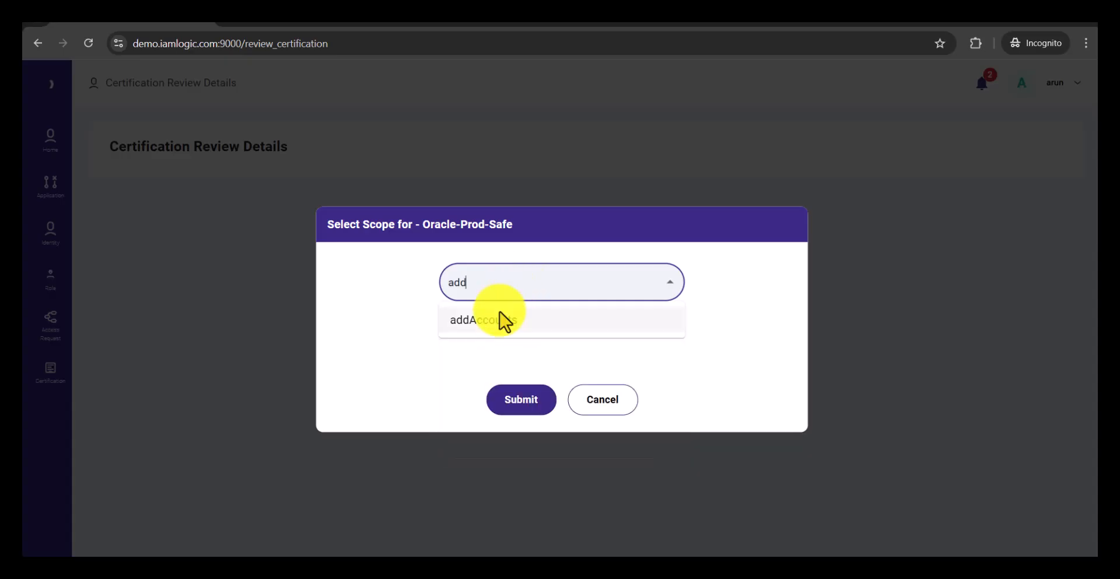
pyautogui.click(500, 319)
pyautogui.write('de')
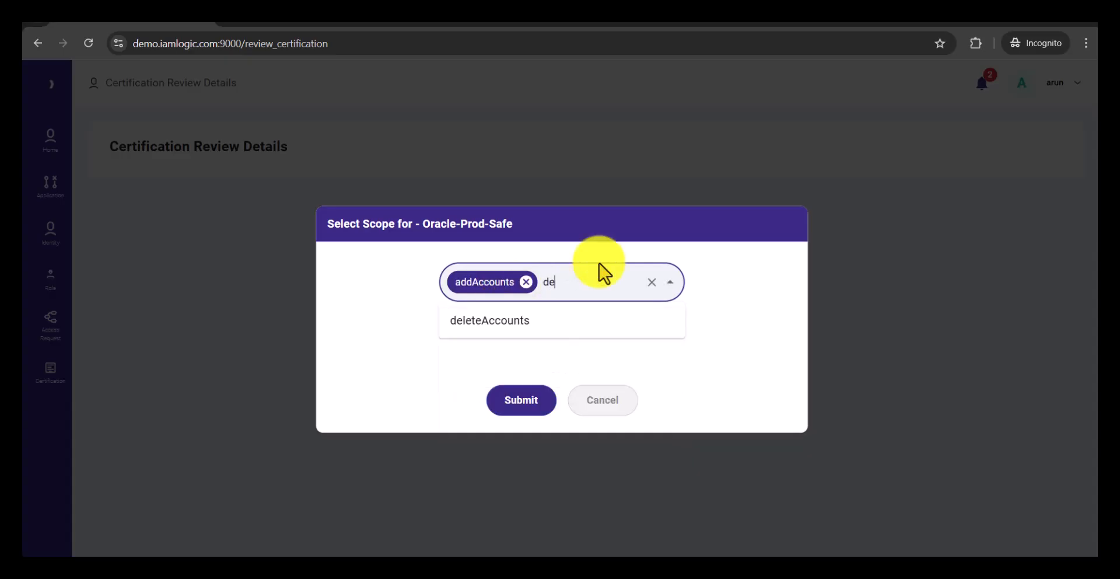
pyautogui.click(577, 320)
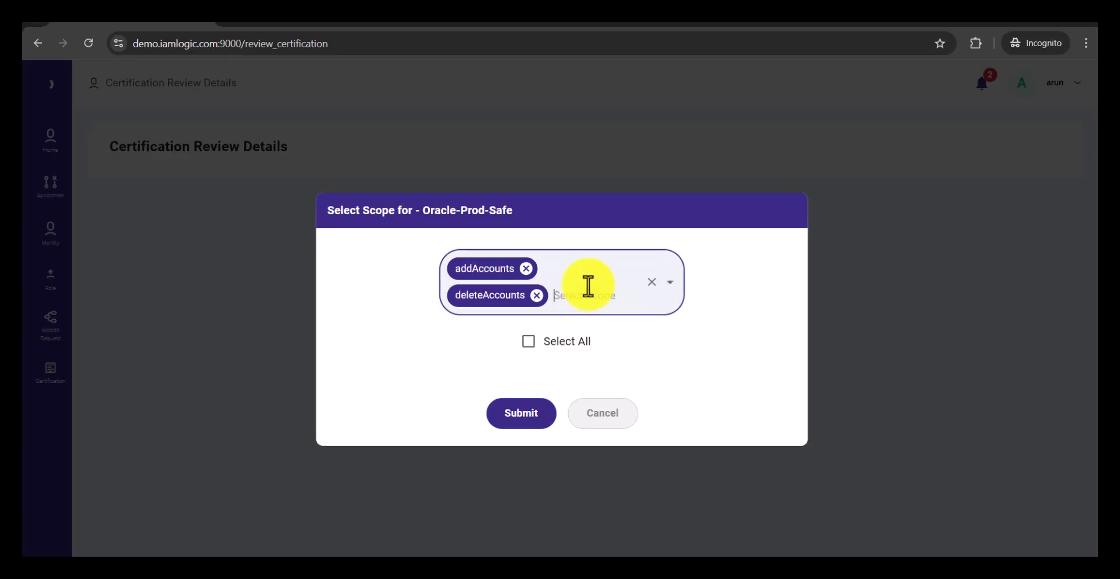
pyautogui.write('up')
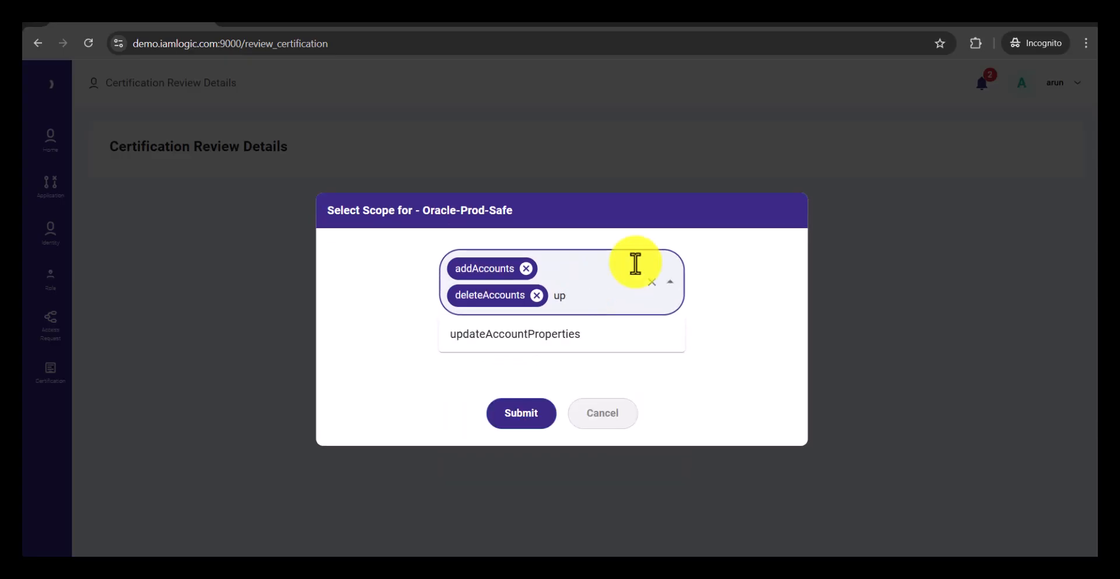
pyautogui.click(548, 337)
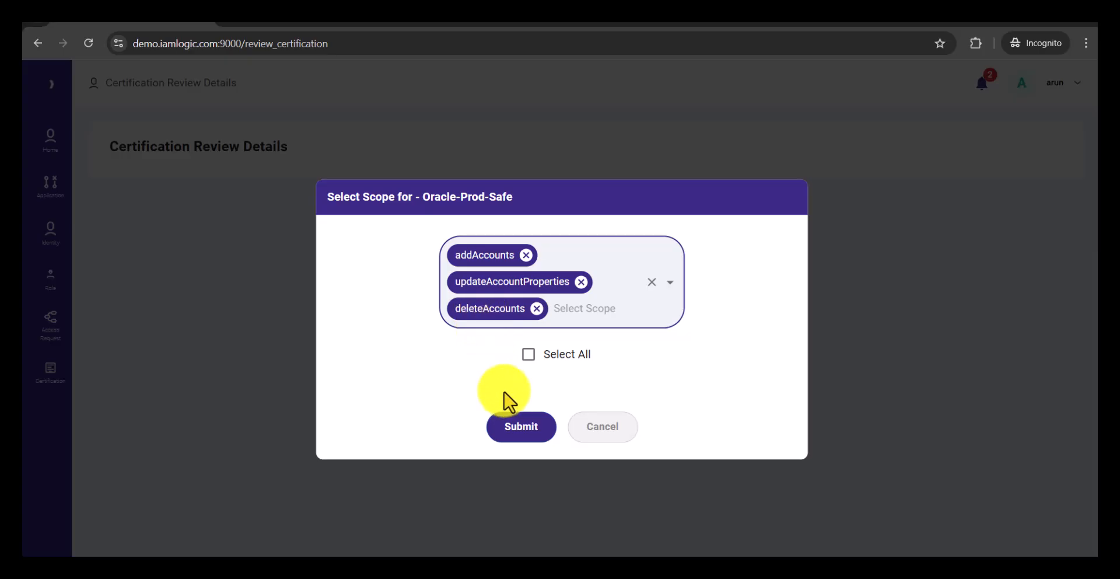
pyautogui.click(519, 432)
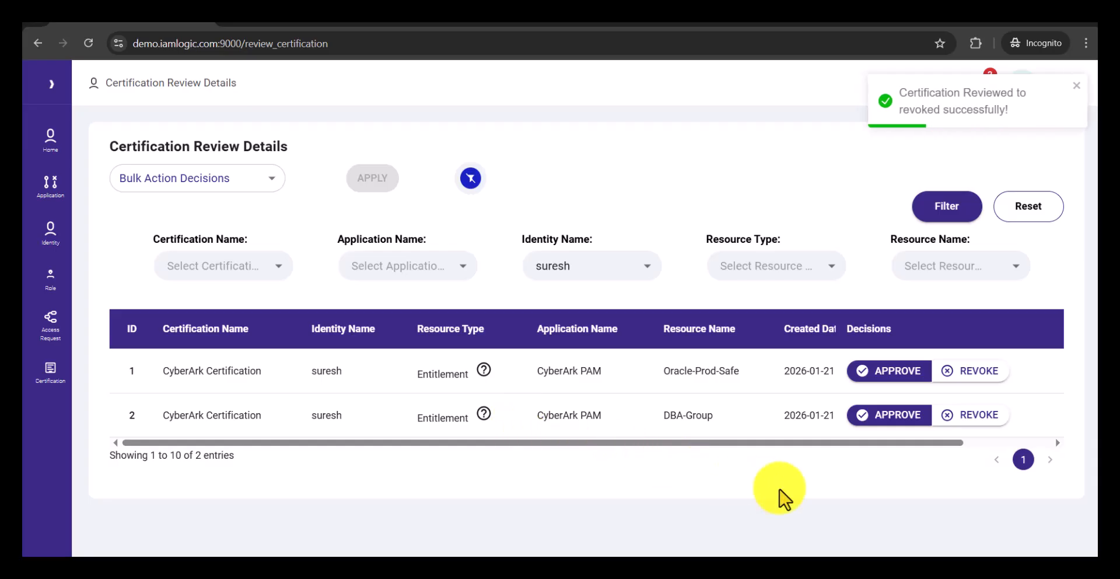
# Step: Approve the same identity's remaining Oracle-Prod-Safe access and the DBA-Group entitlement
pyautogui.click(885, 380)
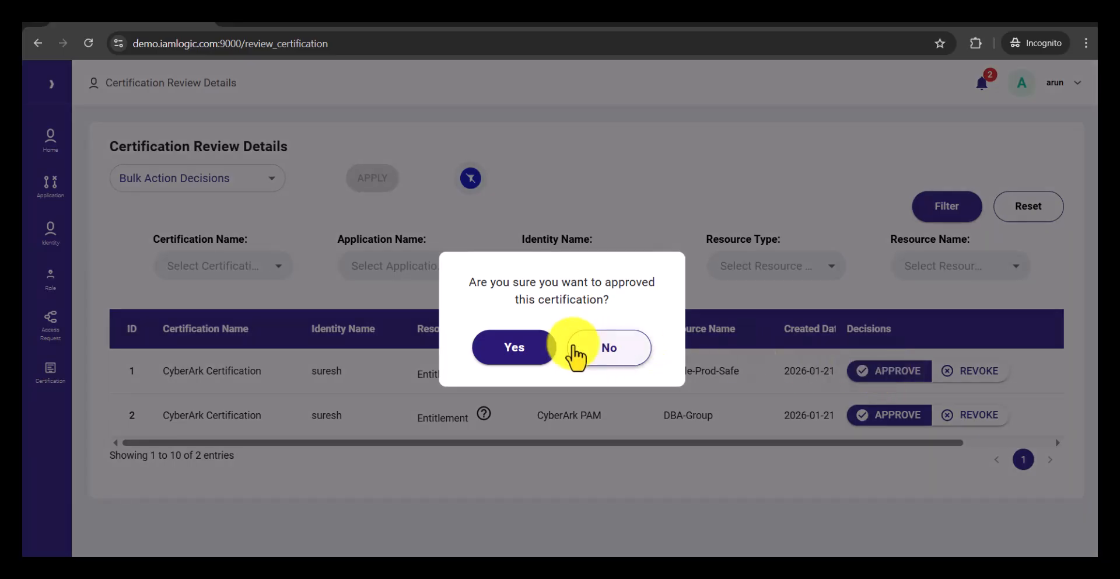
pyautogui.click(513, 358)
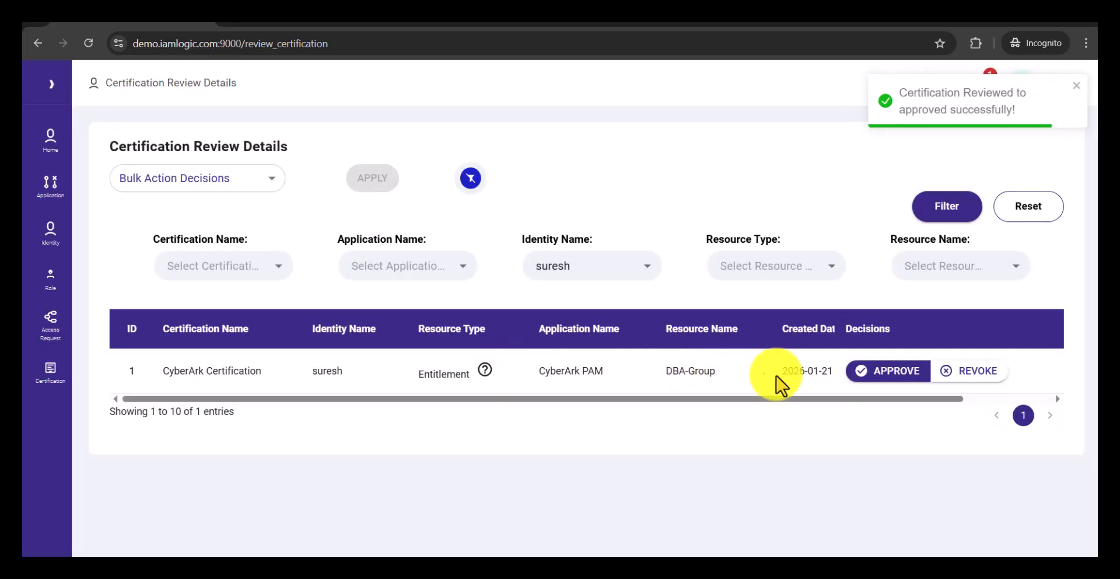
pyautogui.click(876, 376)
pyautogui.click(519, 352)
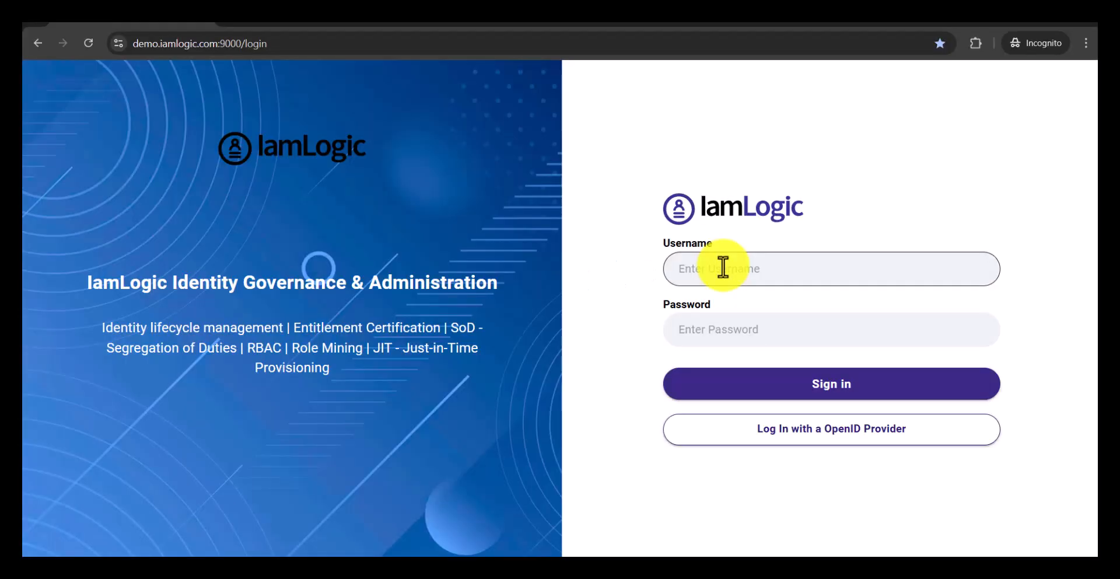
# Step: Sign in to IamLogic as idm_admin with the account password
pyautogui.click(727, 271)
pyautogui.write('idm_ad')
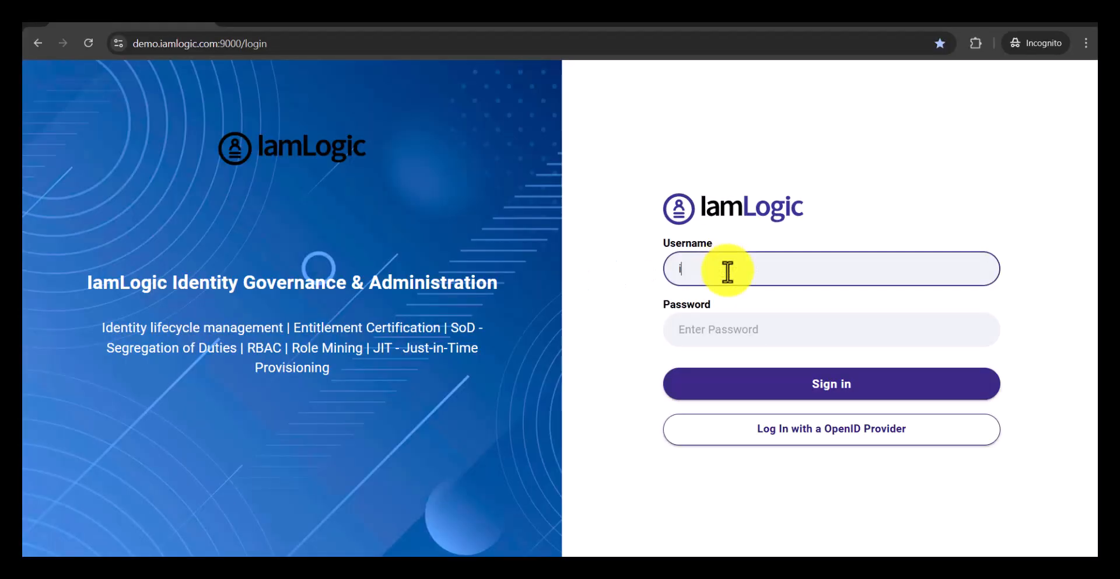
pyautogui.write('min')
pyautogui.press('Tab')
pyautogui.write('adm')
pyautogui.click(821, 385)
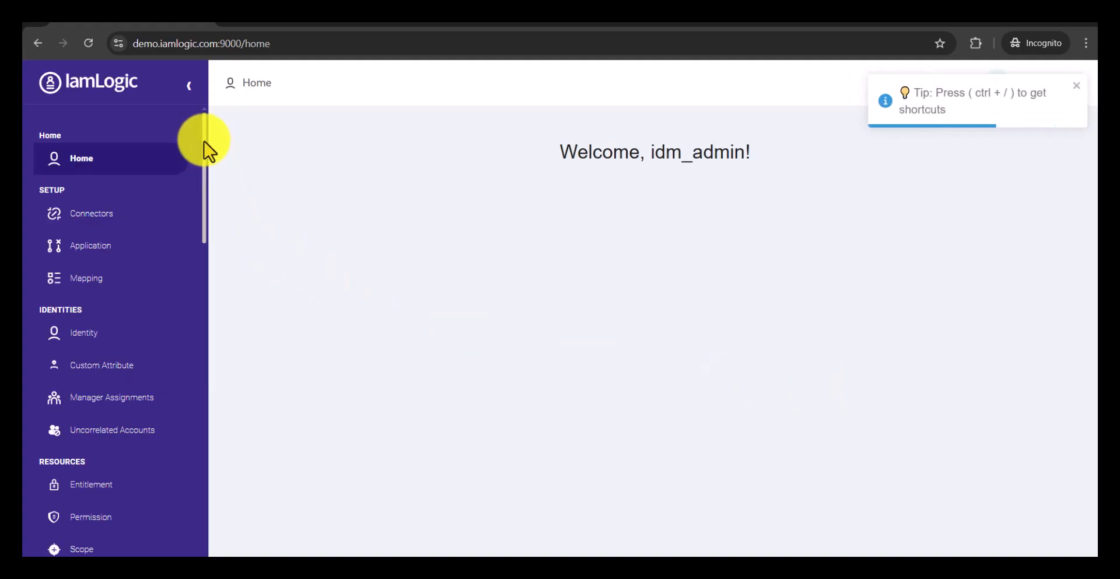
# Step: Open the execution statistics of the CyberArk Certification and examine the total, revoked and approved shares in the pie chart
pyautogui.moveTo(207, 153); pyautogui.dragTo(204, 390)
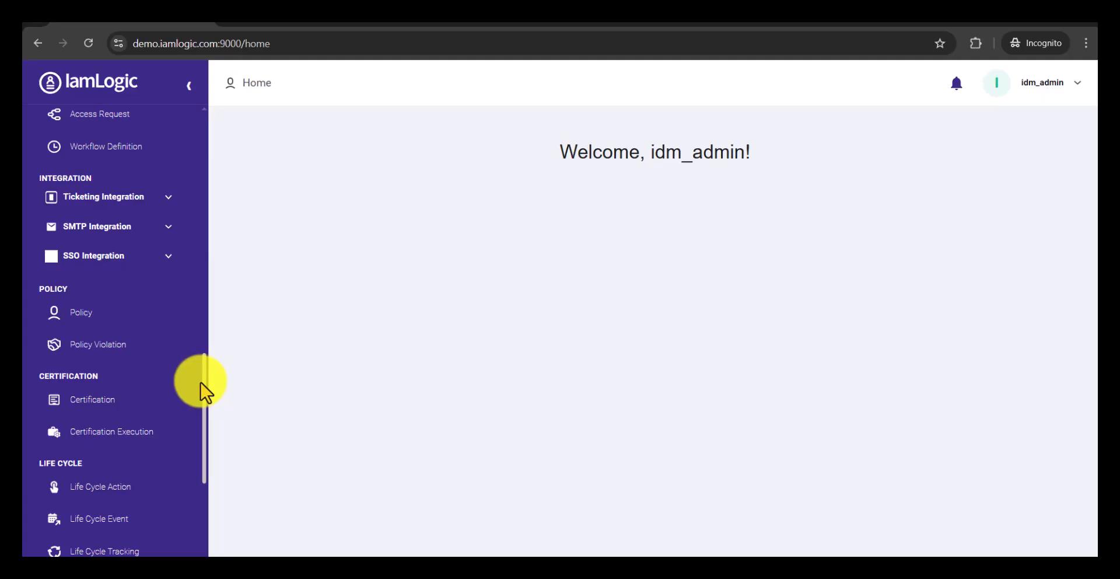
pyautogui.click(139, 443)
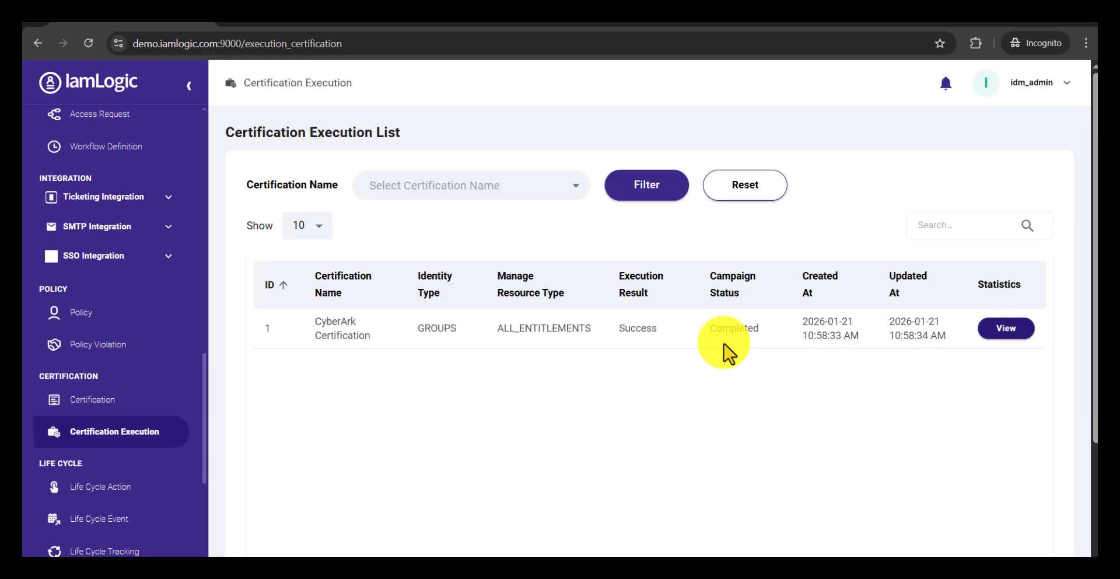
pyautogui.click(1006, 344)
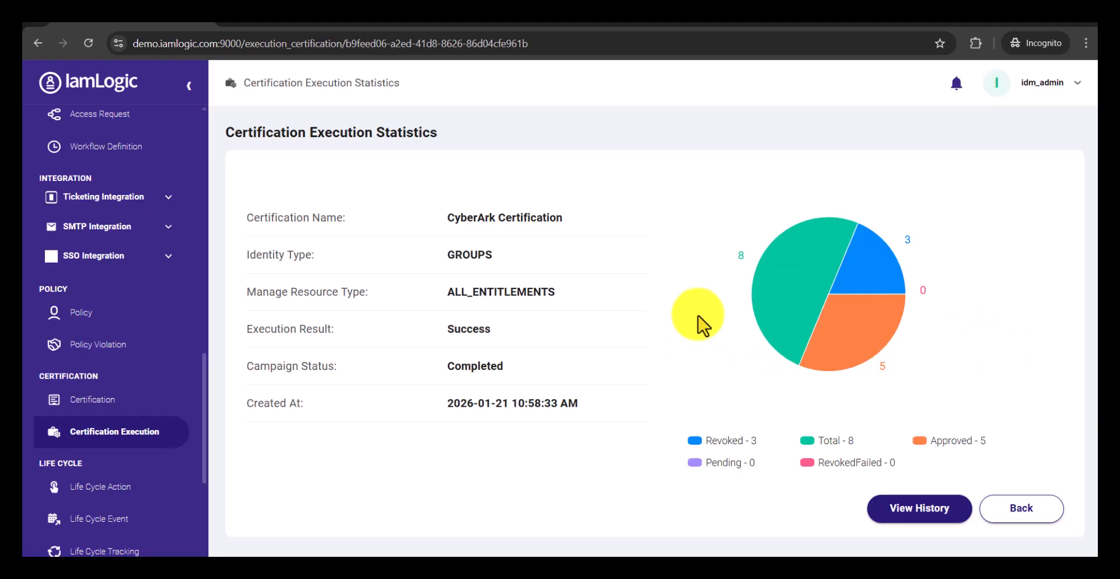
pyautogui.moveTo(782, 257)
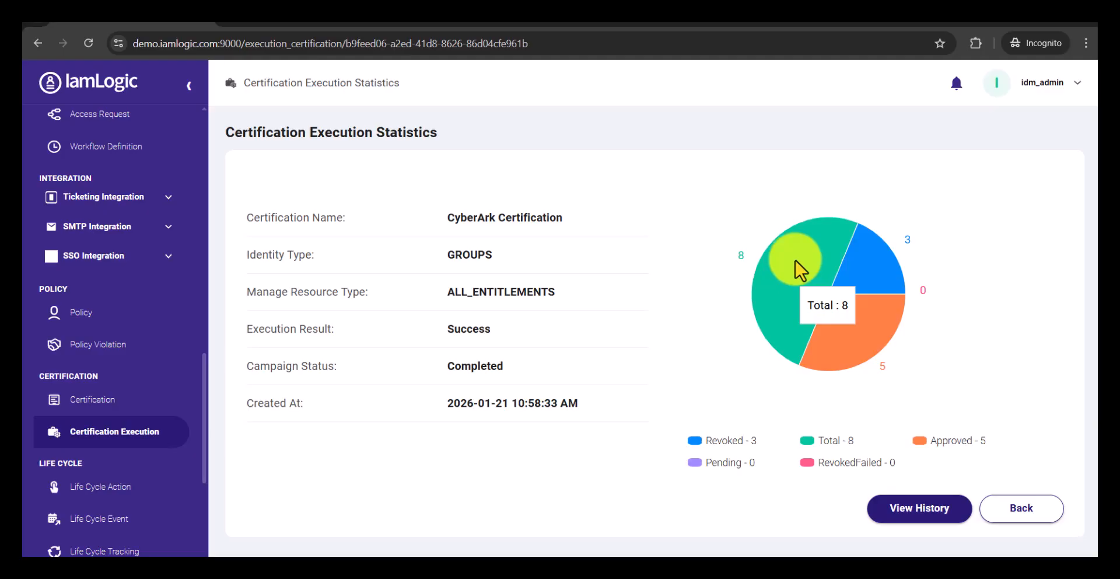
pyautogui.moveTo(857, 275)
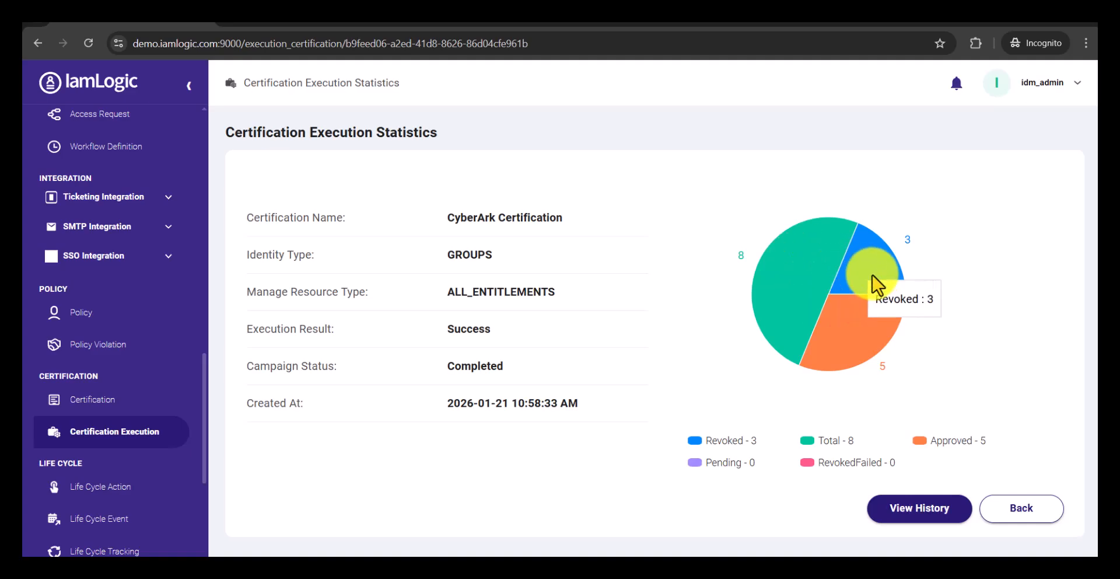
pyautogui.moveTo(853, 325)
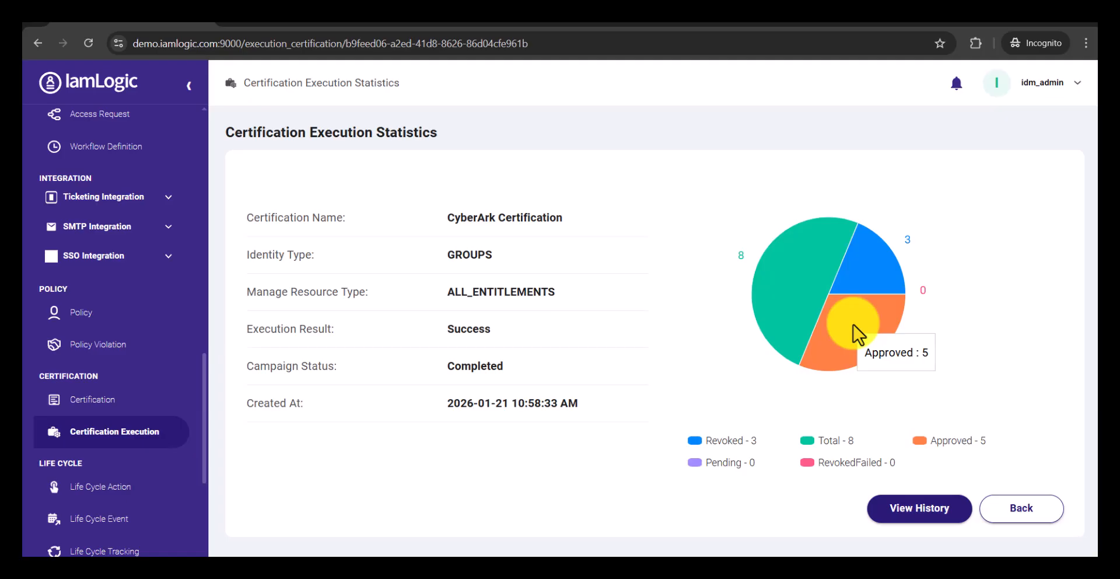
# Step: Open the certification execution history, look through its identity, resource type and resource name filters, and review the listed decisions and revocation statuses
pyautogui.click(923, 516)
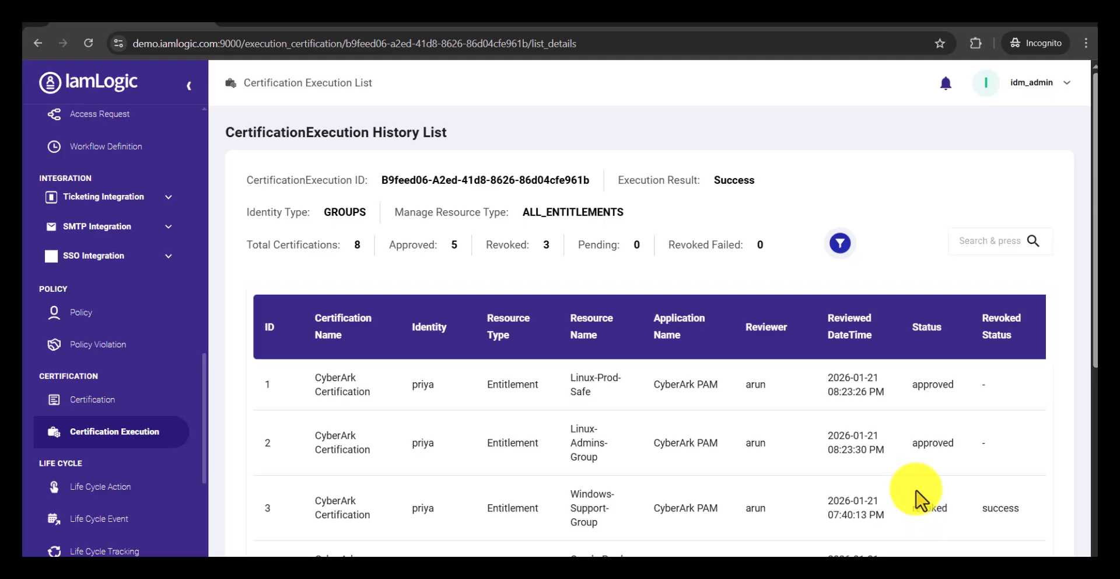
pyautogui.click(840, 244)
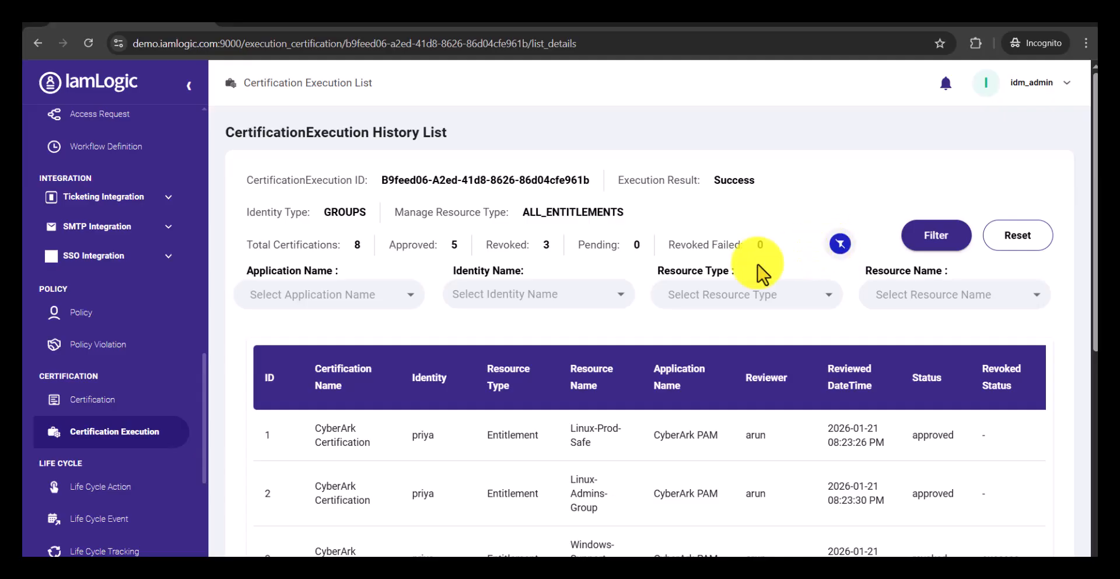
pyautogui.click(618, 293)
pyautogui.click(811, 299)
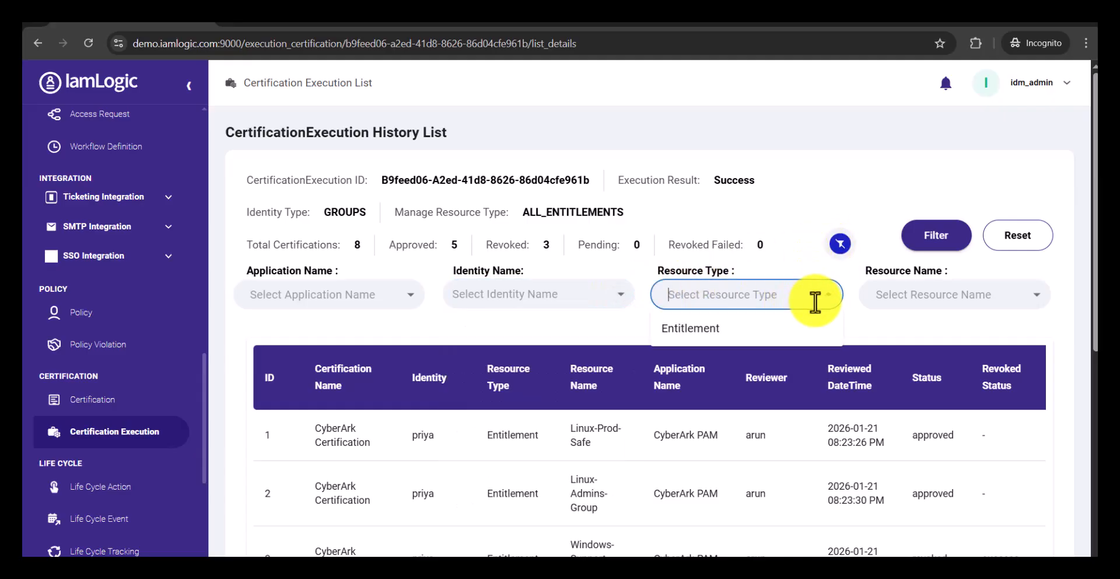
pyautogui.click(892, 295)
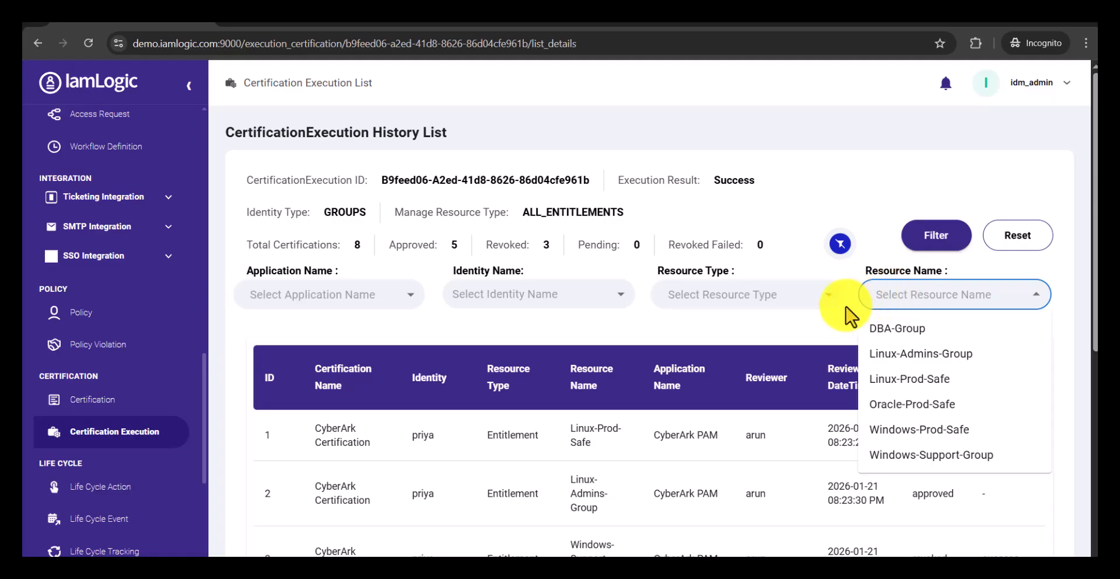
pyautogui.click(807, 338)
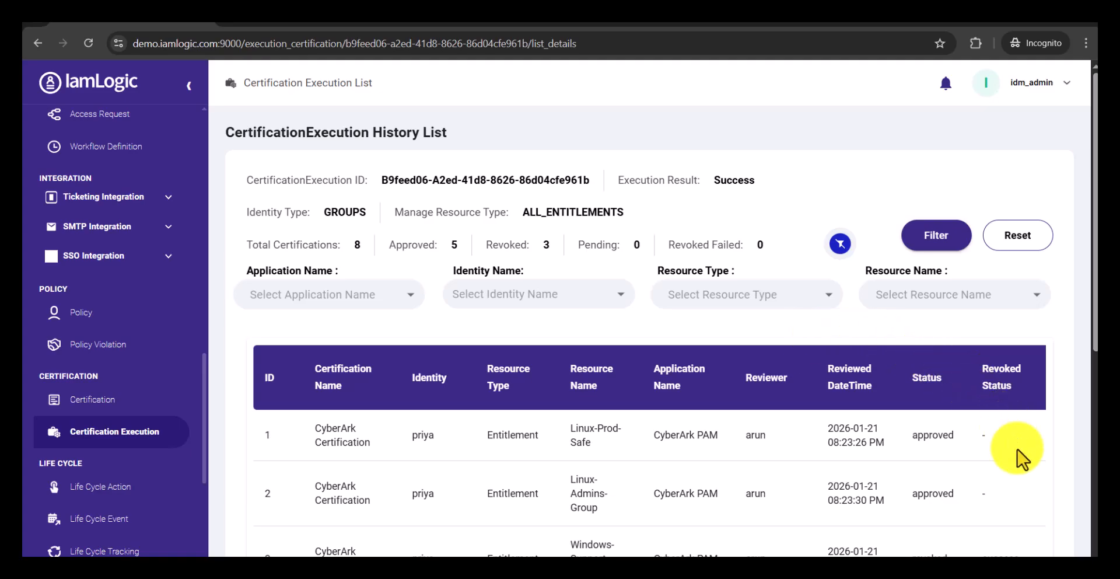
pyautogui.moveTo(1095, 299); pyautogui.dragTo(1095, 392)
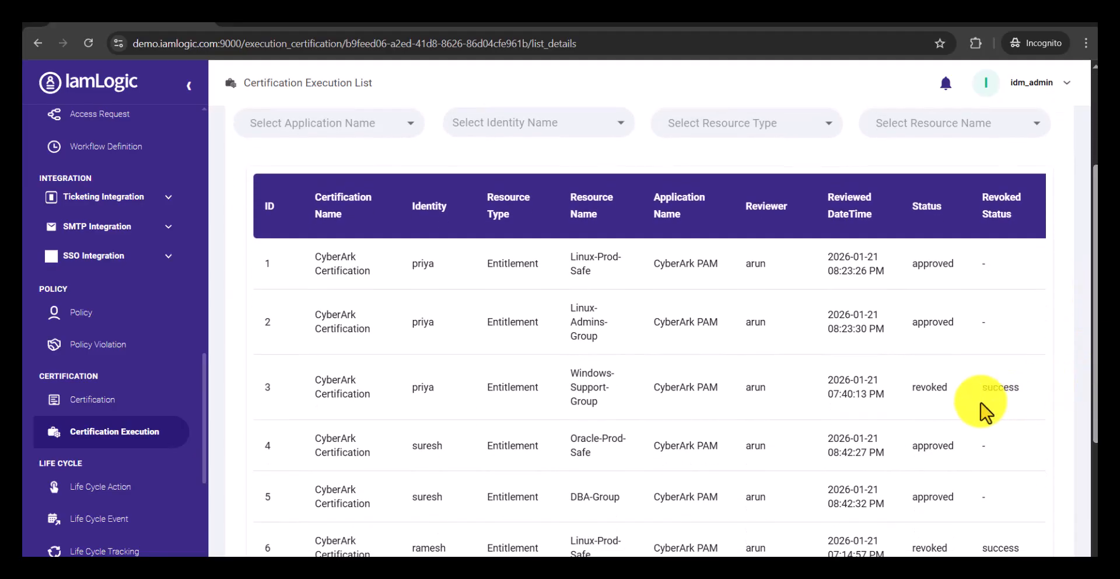